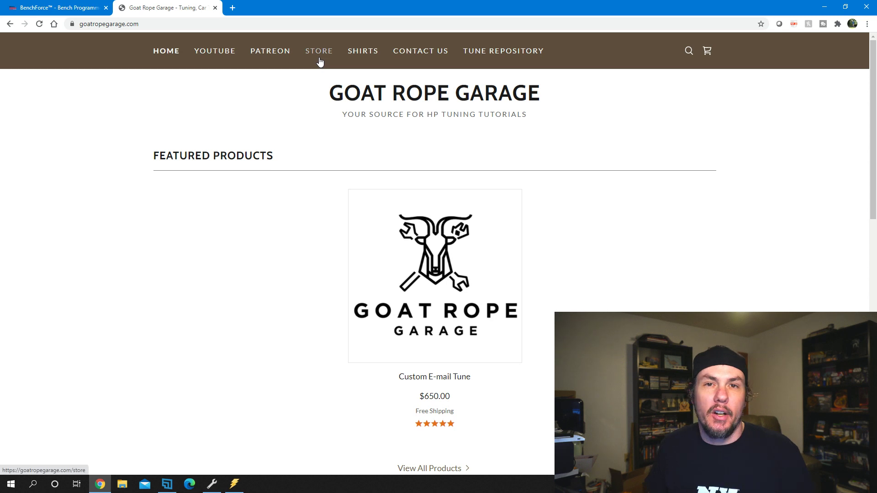
Step: Open the GRG Scanner Layout, Channels and Graphs Download product page in the Goat Rope Garage store
click(318, 52)
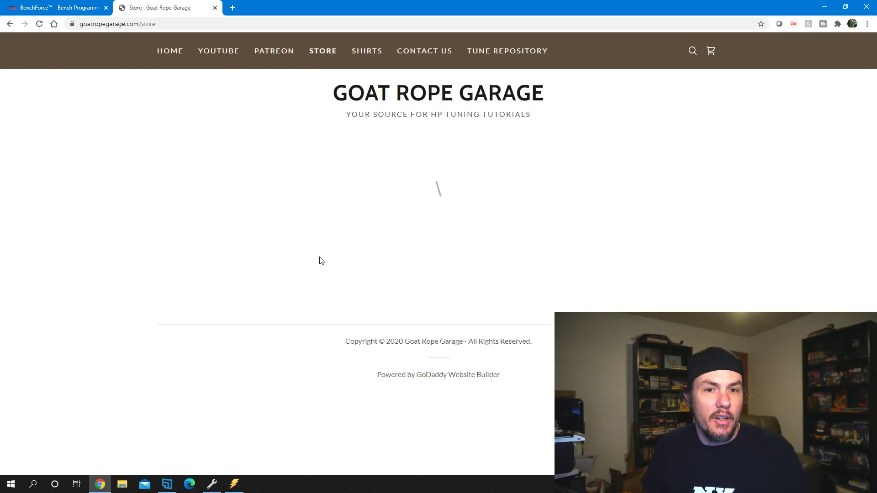
click(365, 358)
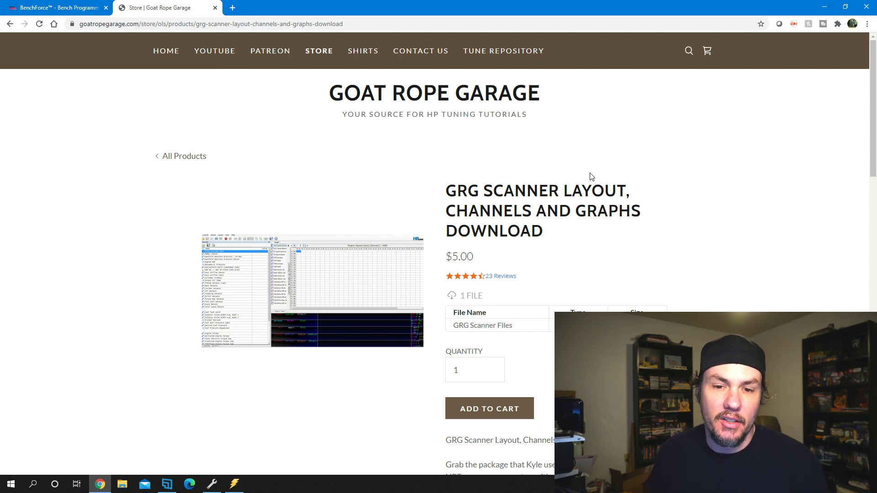
Step: Switch to VCM Scanner and open the layout file from Gen 3 Videos > GRG Scanner on the Video Backup (Z:) drive
click(234, 483)
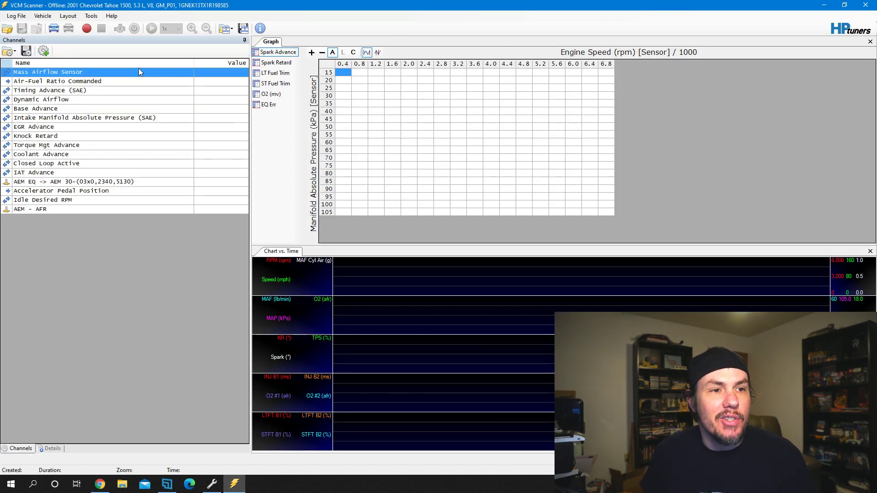
click(69, 17)
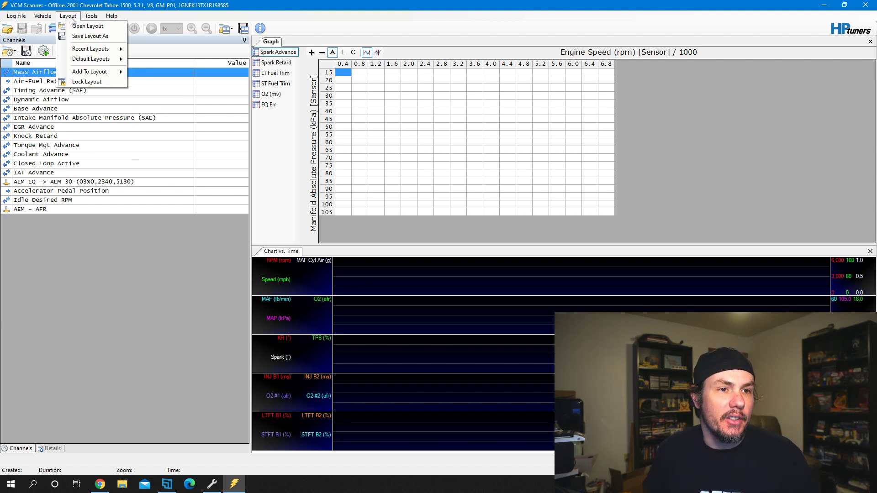
click(101, 26)
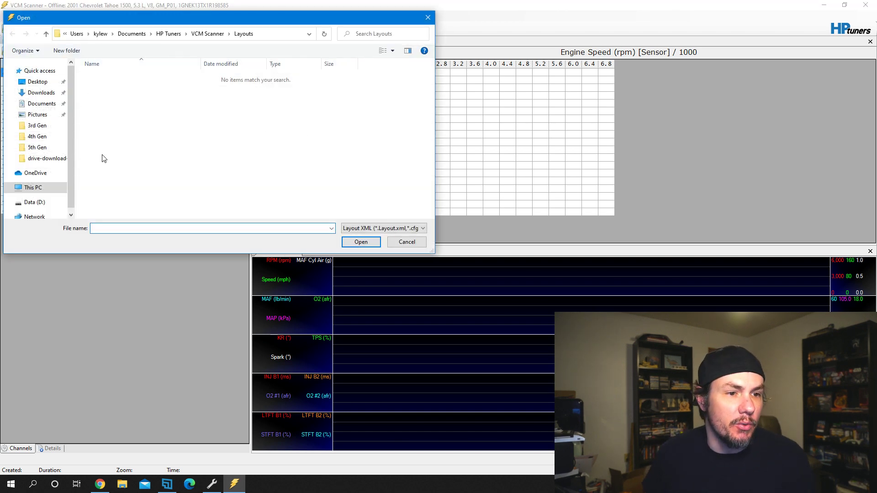
click(25, 188)
scroll(181, 166, down, 2)
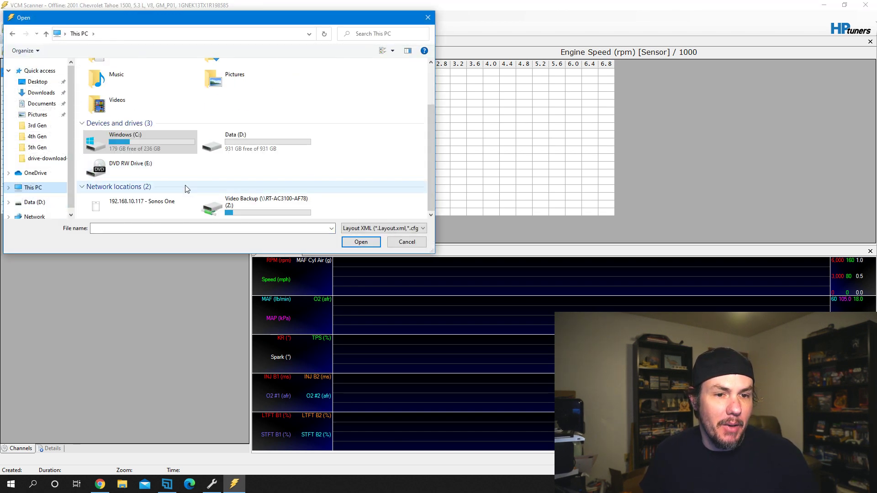
double_click(270, 205)
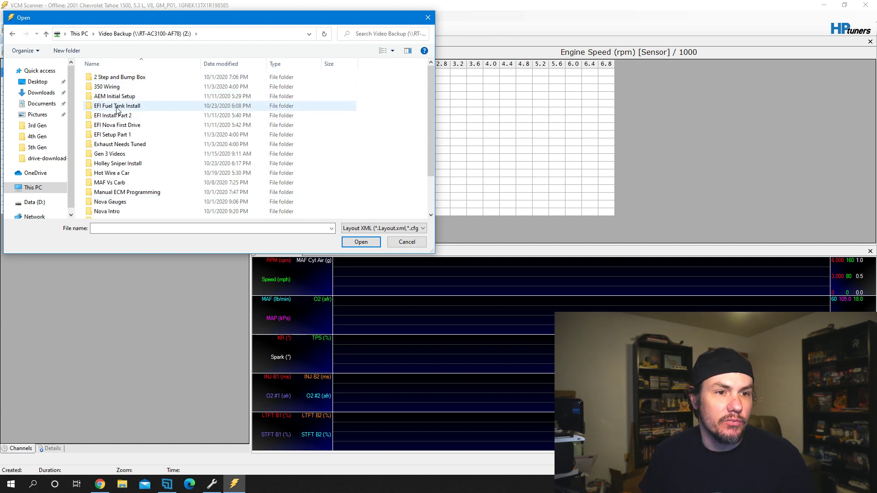
double_click(121, 154)
click(110, 78)
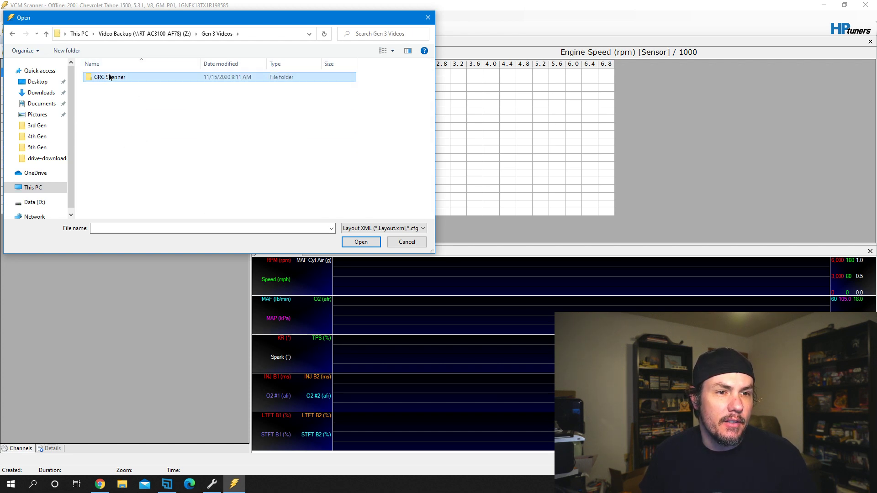
double_click(110, 78)
double_click(139, 78)
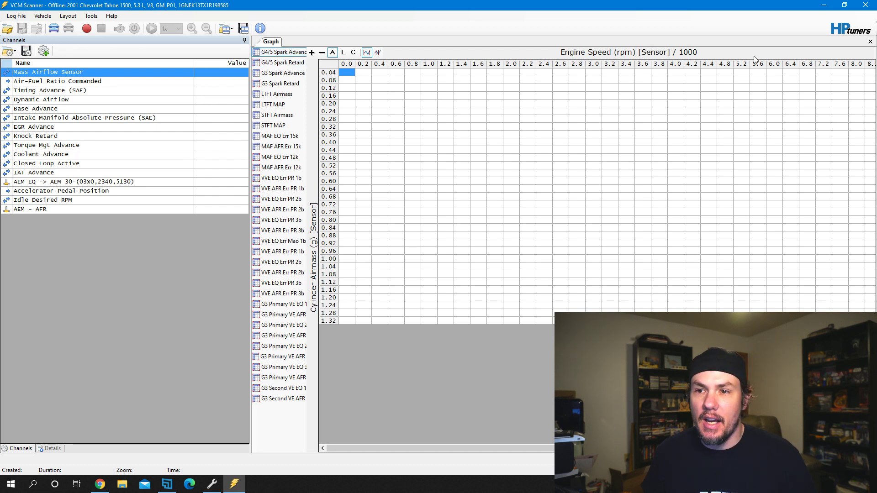
Step: Add a Chart vs Time to the layout and narrow it to give the graph more width
click(90, 17)
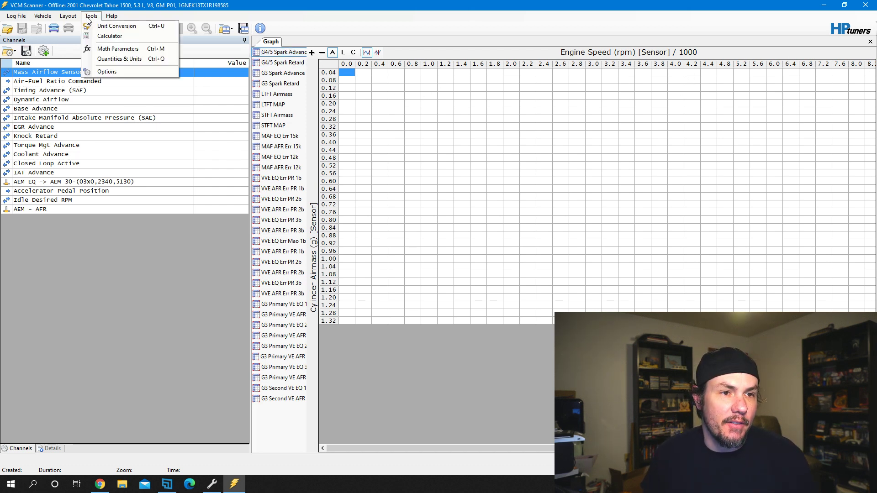
mouse_move(68, 17)
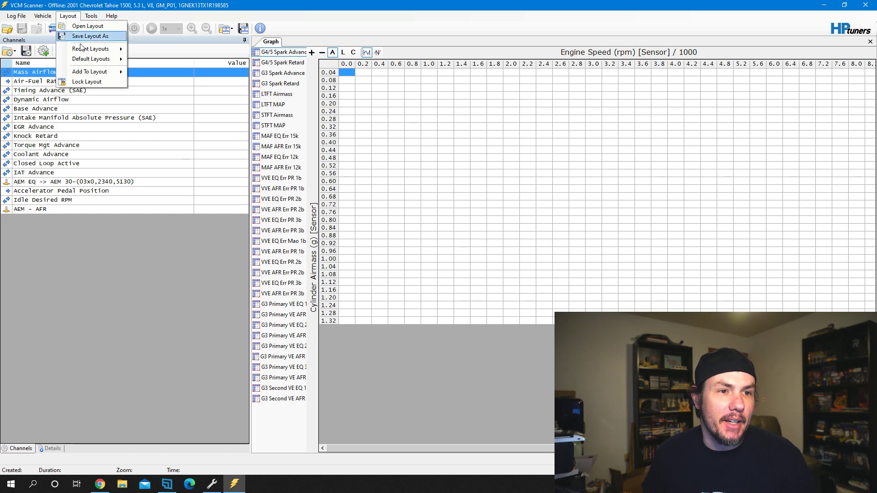
mouse_move(98, 70)
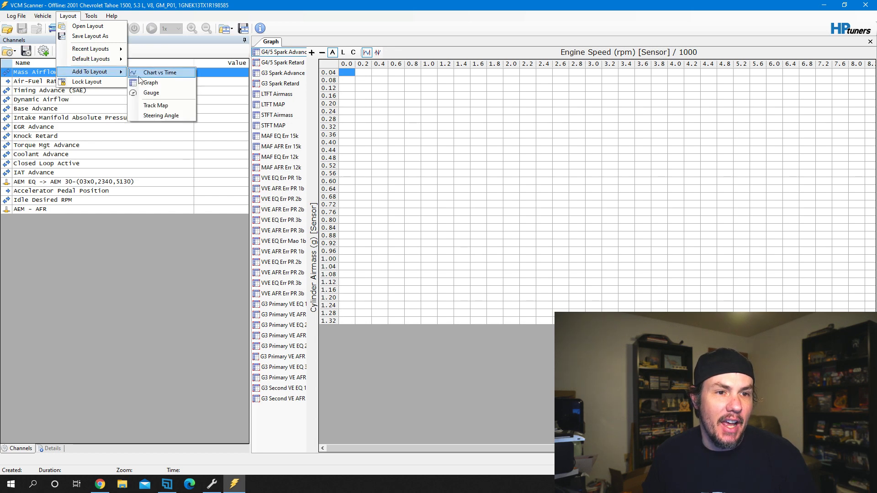
click(164, 74)
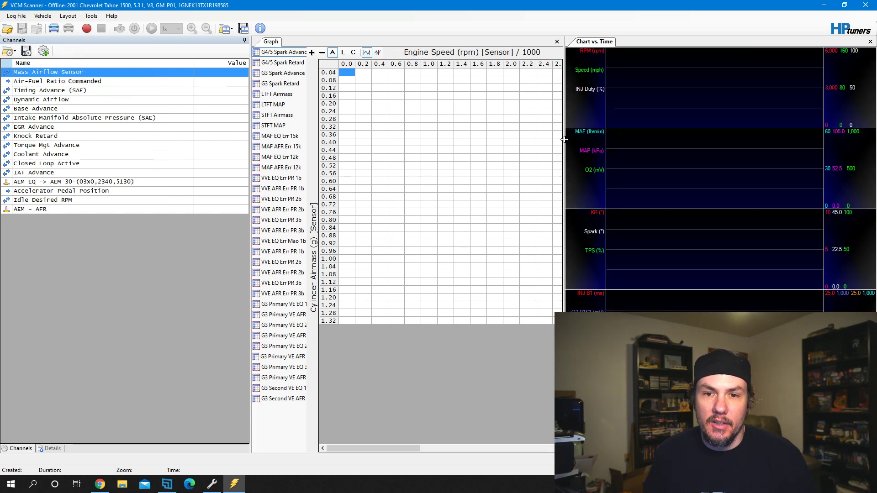
drag(564, 140, 696, 144)
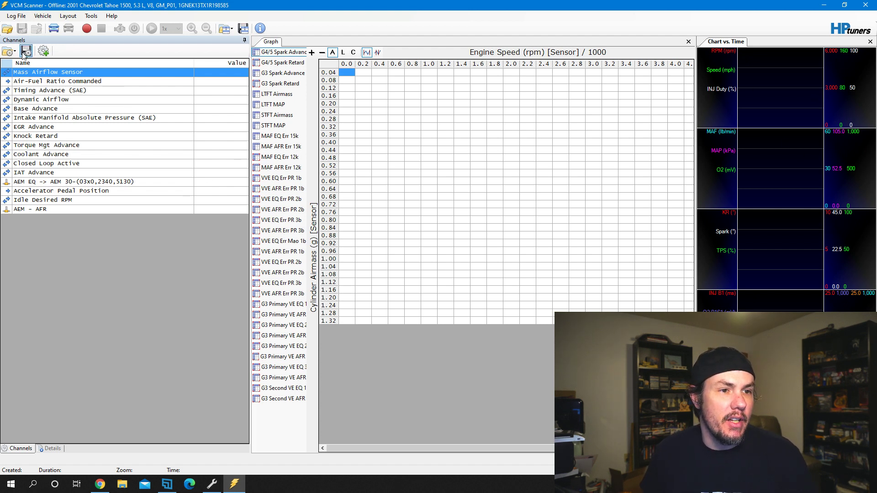
Step: Open the channel configuration from Gen 3 Videos > GRG Scanner on the Video Backup (Z:) drive
click(8, 53)
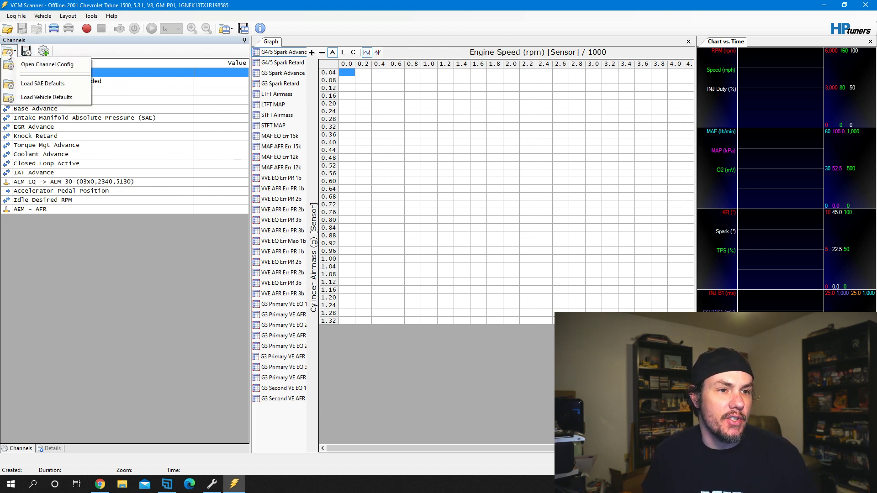
click(45, 66)
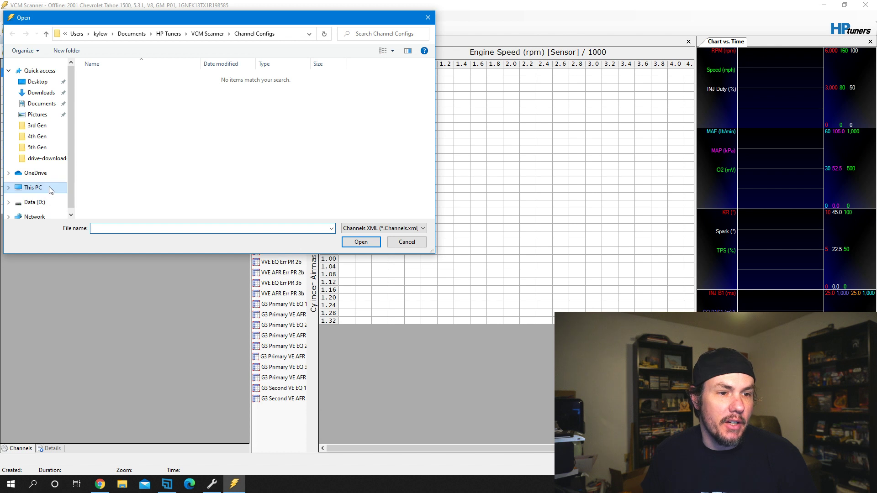
click(33, 187)
scroll(182, 174, down, 2)
double_click(242, 203)
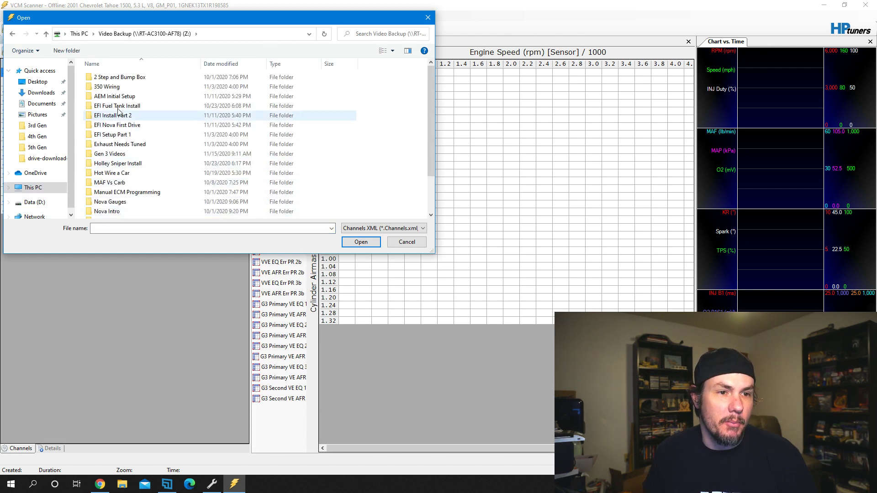
double_click(118, 154)
click(115, 77)
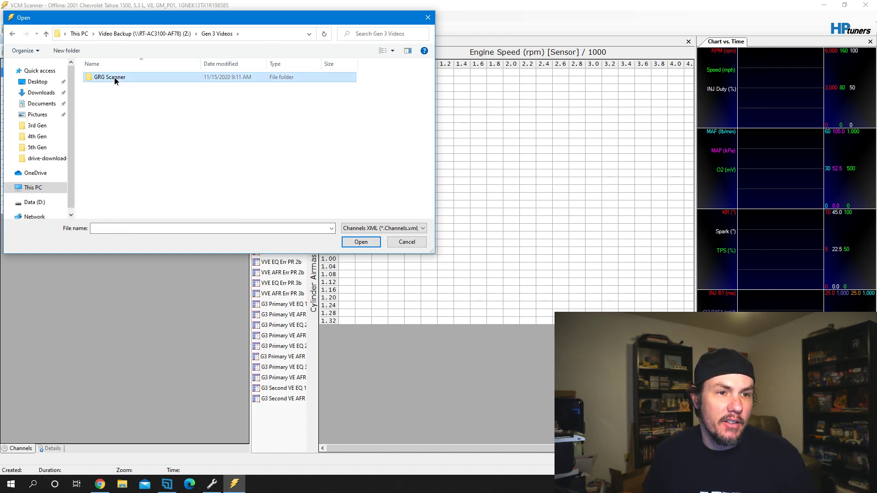
double_click(114, 78)
double_click(114, 77)
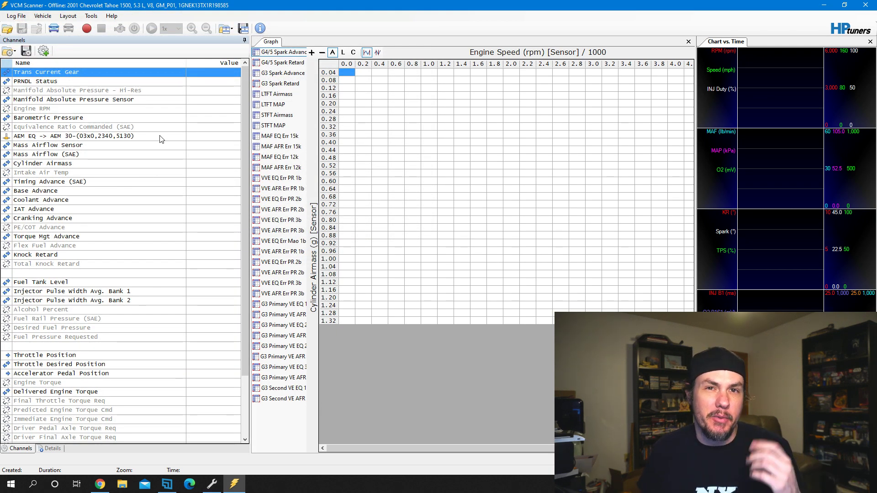
Step: Open the Graph Display Layout Editor and remove the G4/5 Spark Advance and G4/5 Spark Retard graphs
right_click(275, 84)
click(313, 113)
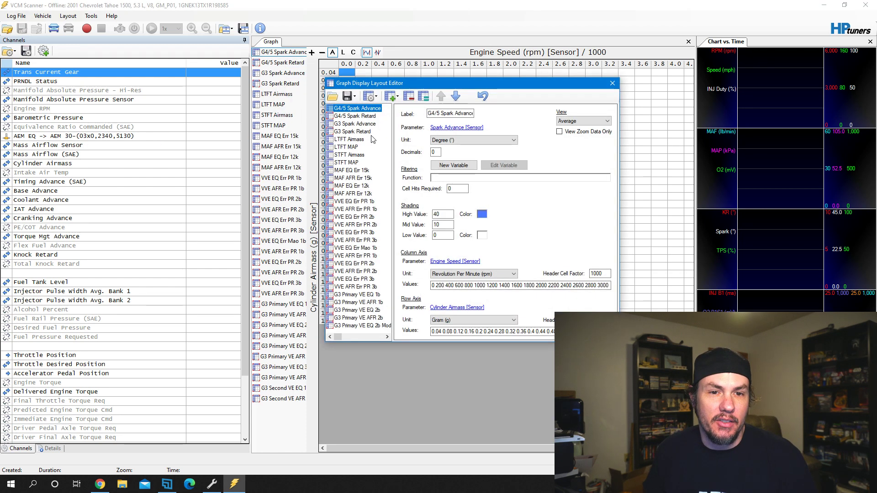
click(409, 97)
click(411, 99)
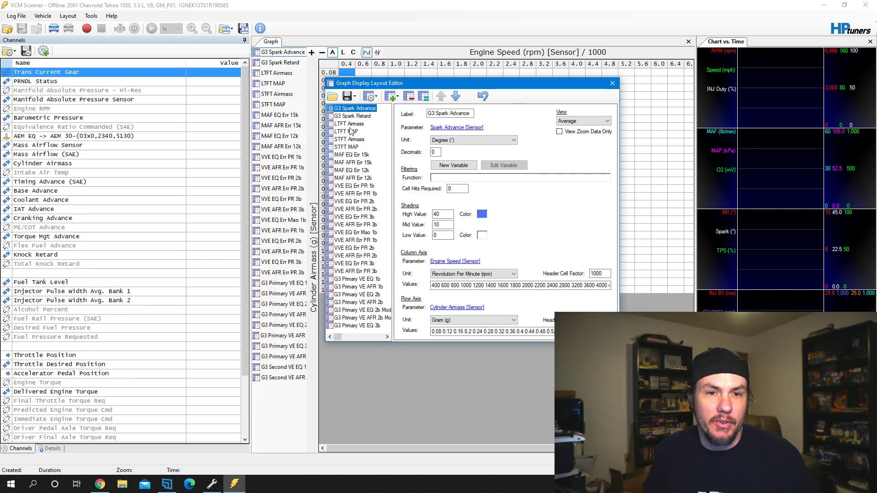
Step: Remove the MAF EQ Err 15k and MAF AFR Err 15k graphs from the layout
click(356, 157)
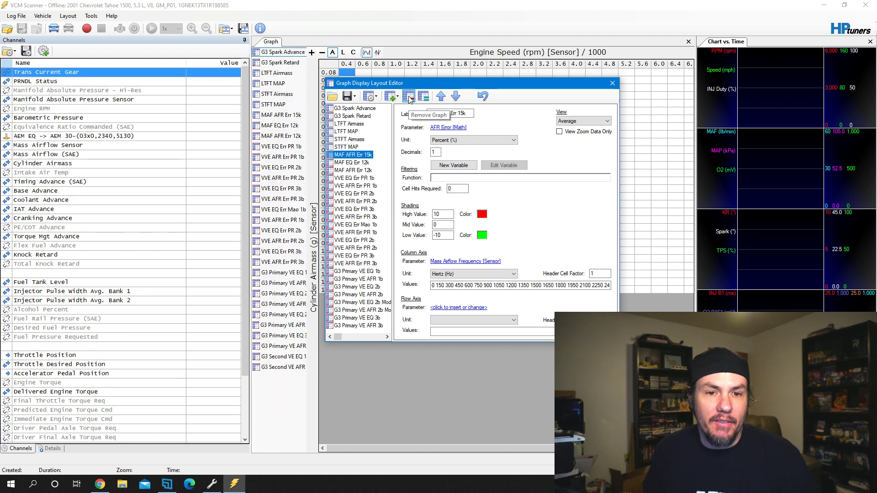
click(409, 97)
click(409, 96)
Step: Remove all the VVE EQ and VVE AFR error graphs from the layout and close the graph editor
click(365, 170)
click(409, 97)
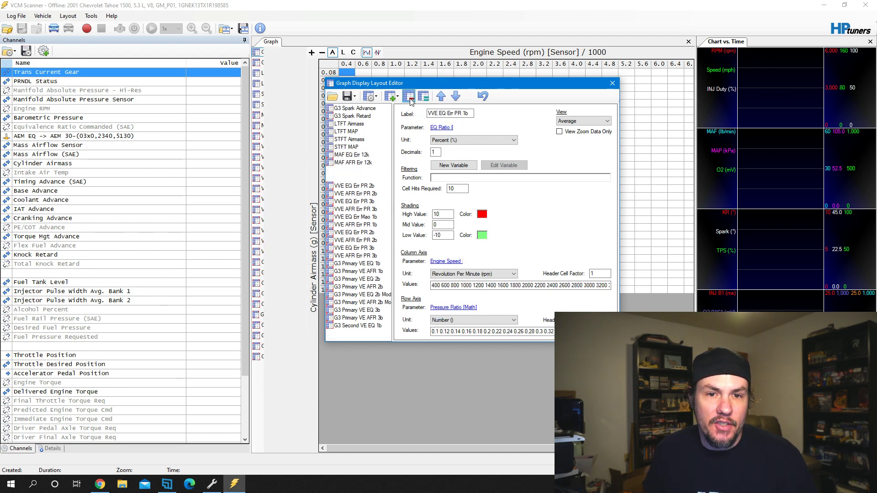
click(410, 97)
click(410, 97)
click(409, 97)
click(410, 97)
click(409, 97)
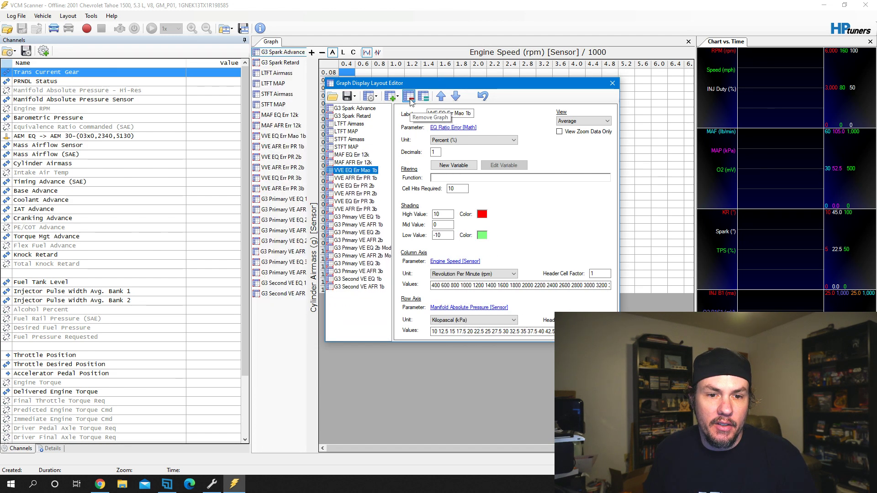
click(410, 97)
click(409, 97)
click(409, 97)
click(409, 97)
click(409, 96)
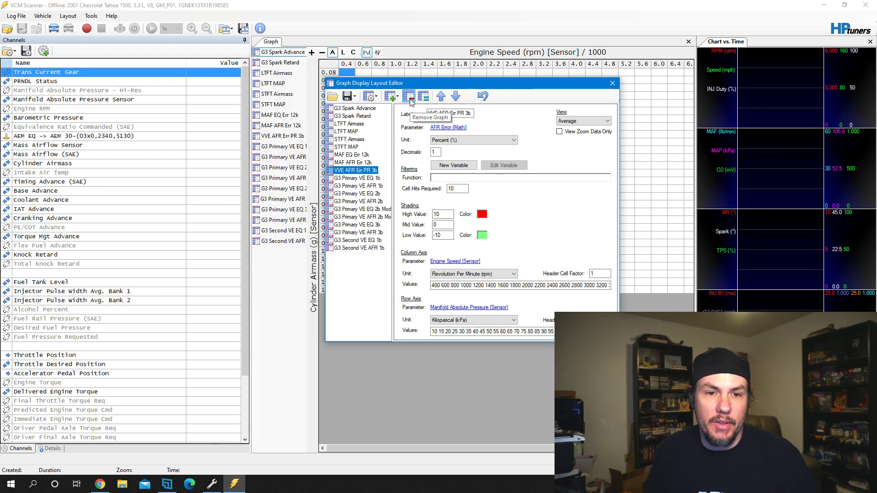
click(409, 97)
click(612, 83)
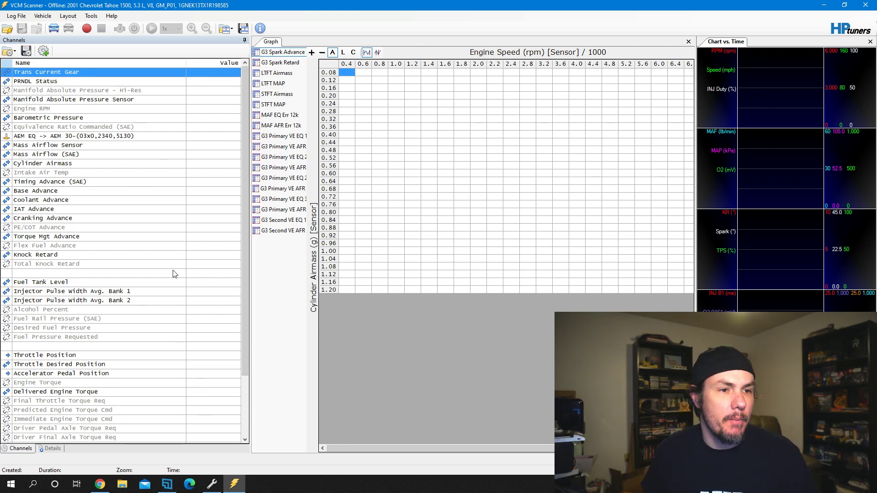
Step: Switch to VCM Editor, gather the vehicle's information and read the ECM with the Read Entire option
key(alt+Tab)
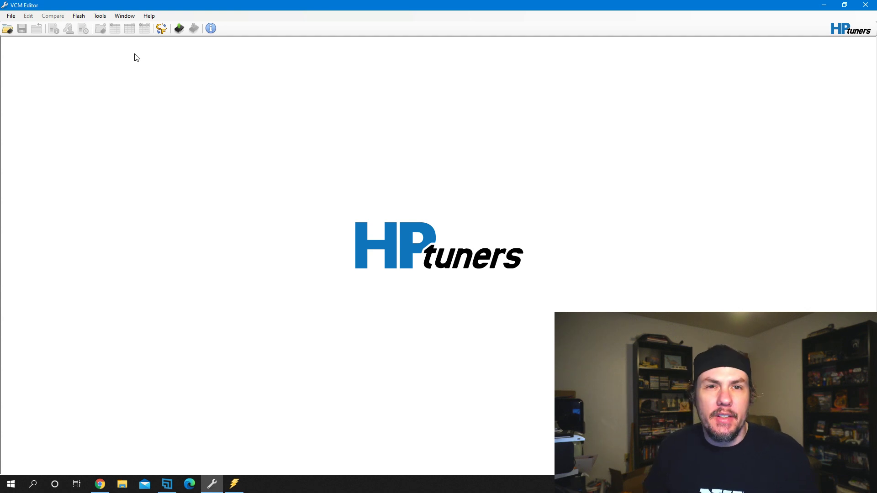
click(178, 33)
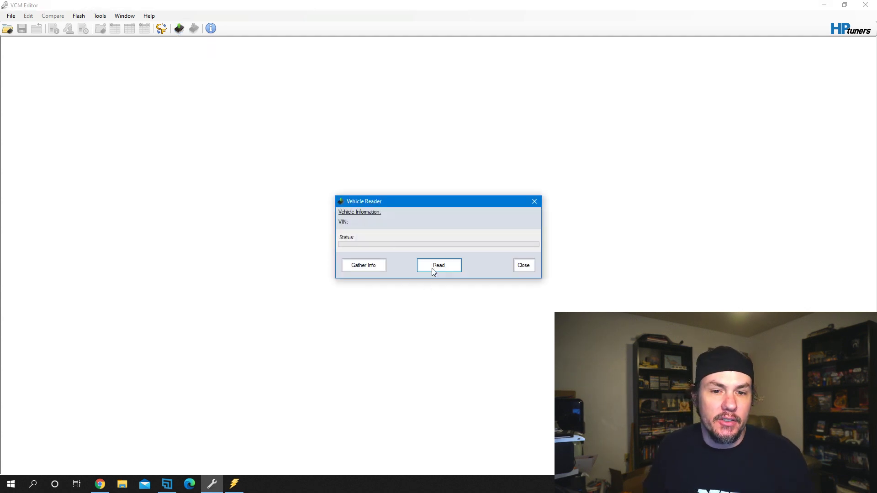
click(371, 265)
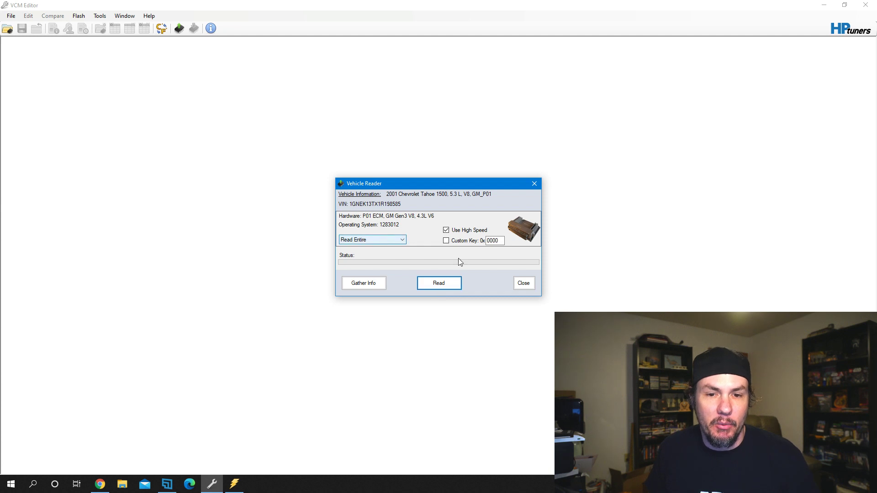
click(441, 287)
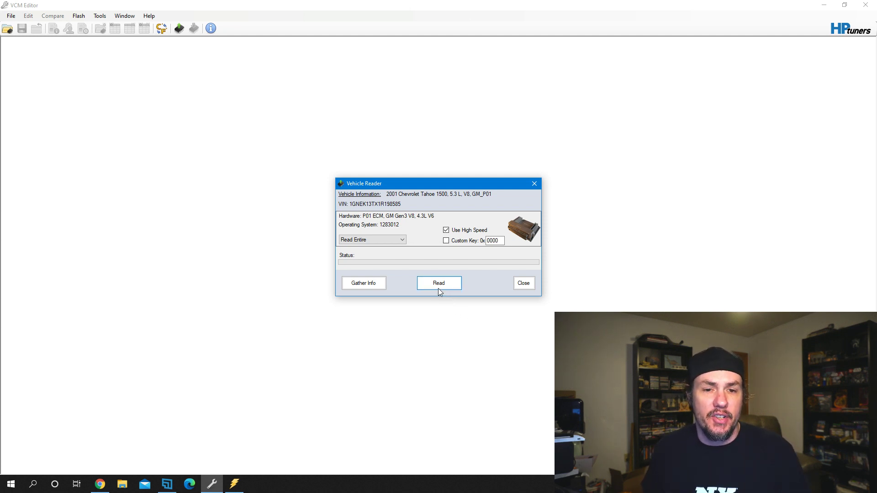
click(437, 287)
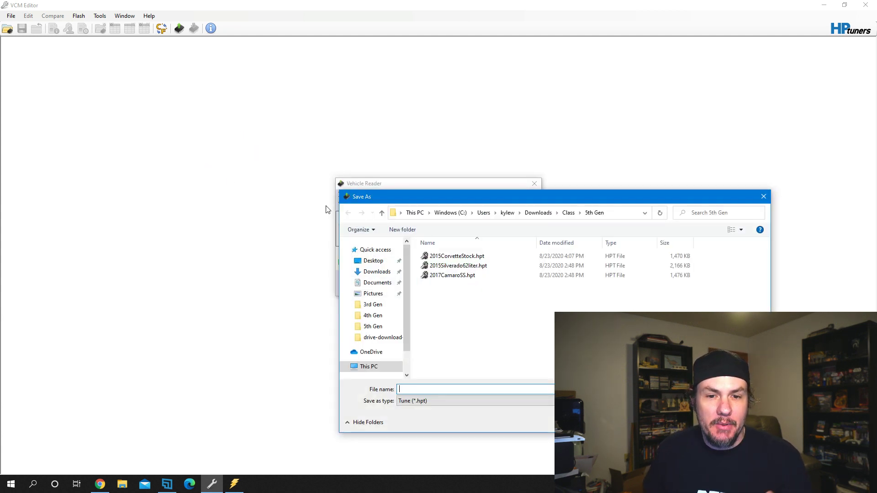
Step: Create a folder named 1999 Camaro in Downloads and save the read tune there as AsFound
click(539, 214)
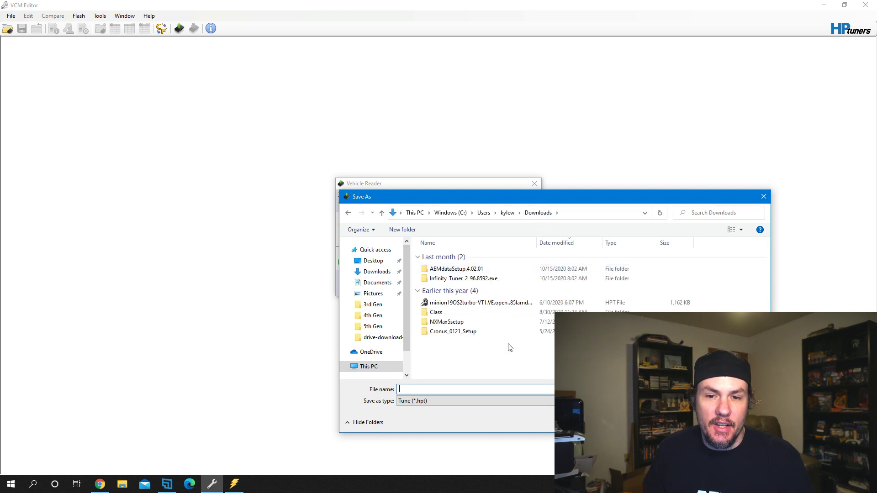
right_click(489, 366)
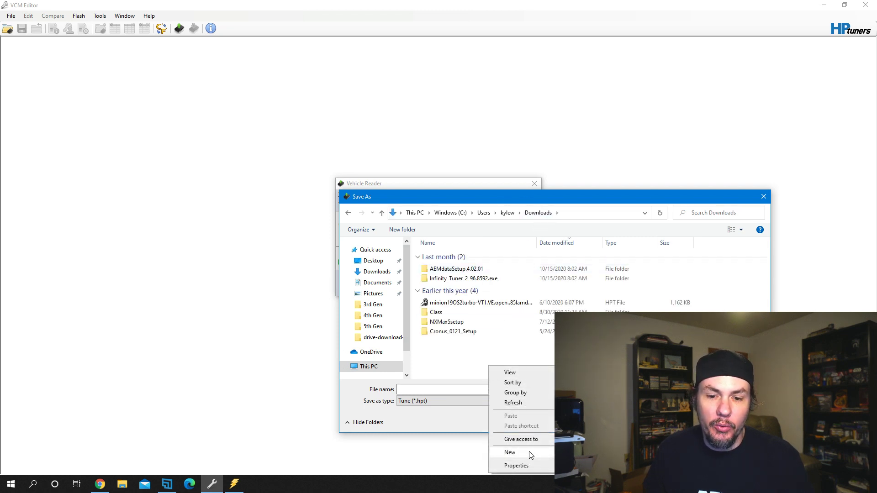
click(580, 453)
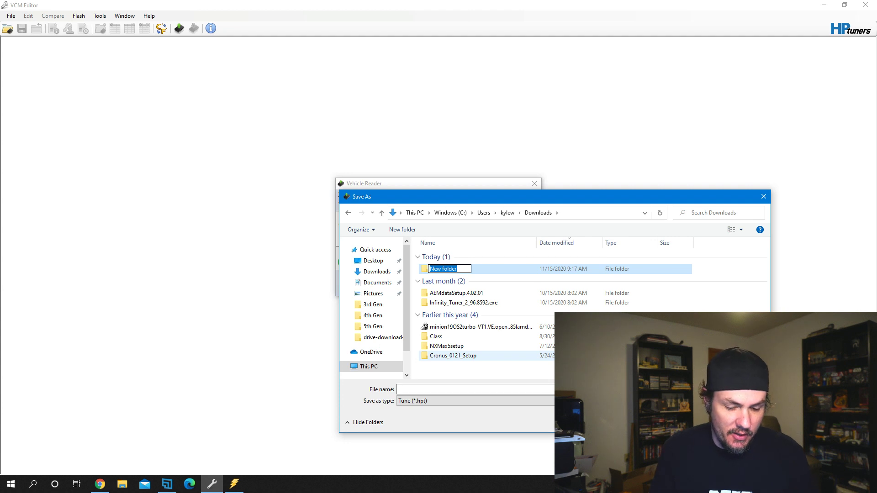
text(1999 Cqam)
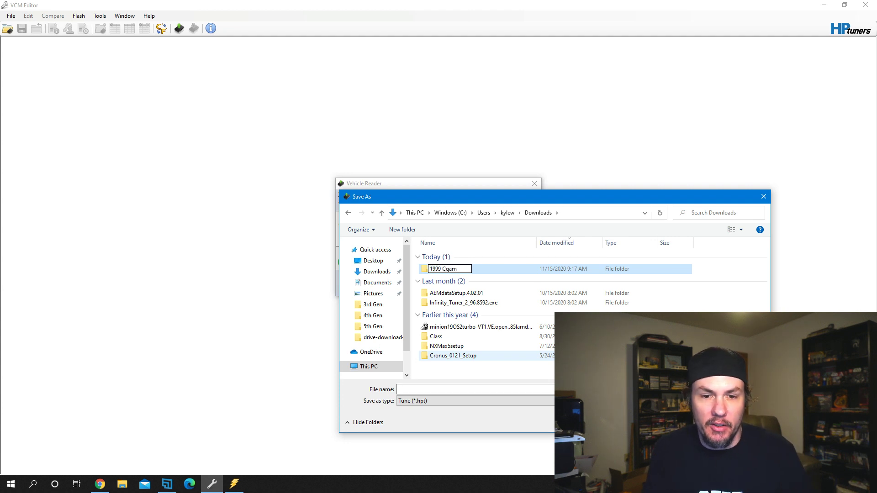
key(Return)
key(Return)
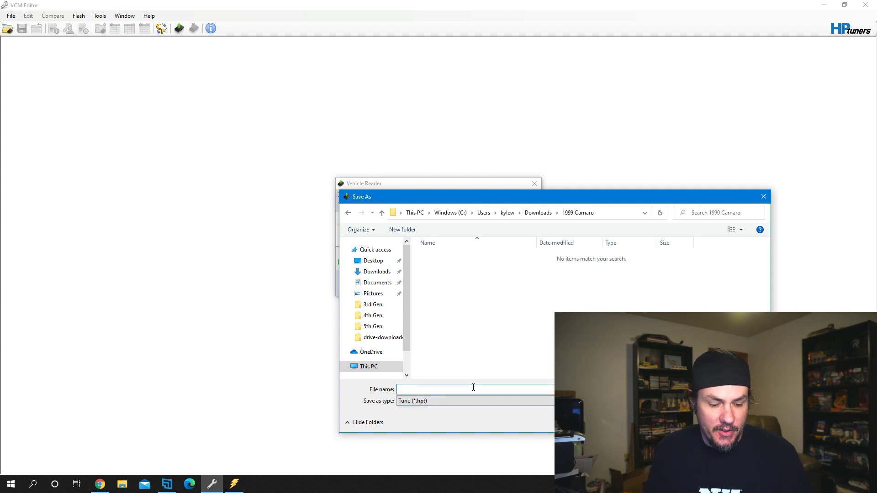
text(AsFound)
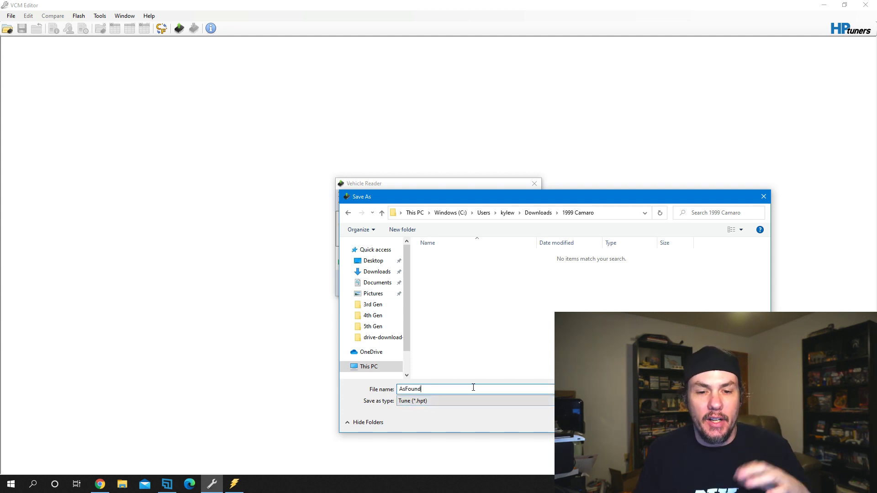
key(Return)
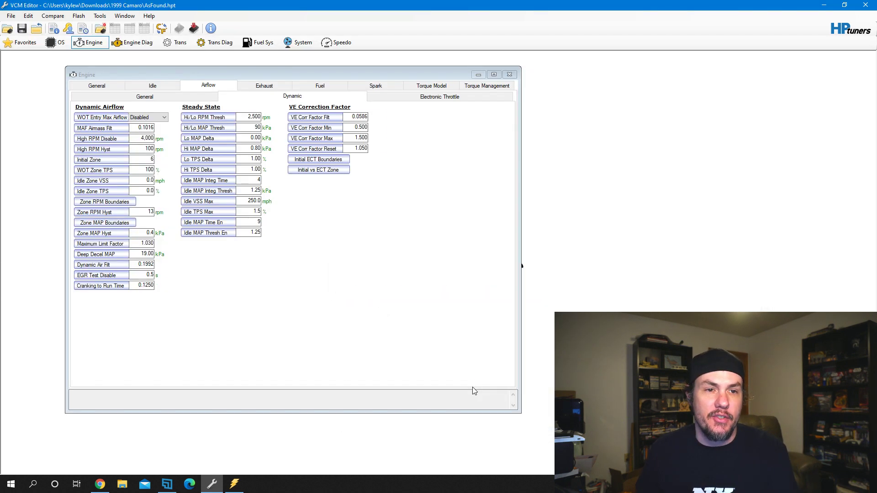
Step: Switch the editor view to Basic, reopen the Engine parameters and look at the airflow settings
click(28, 17)
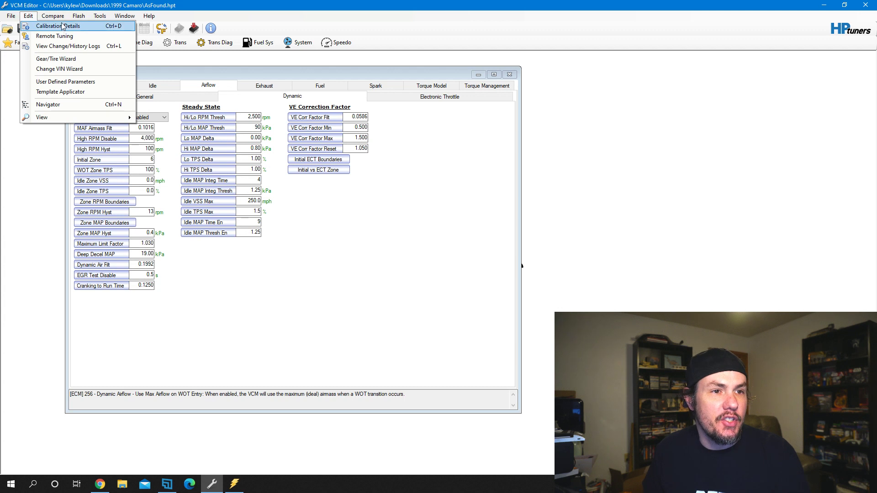
mouse_move(83, 120)
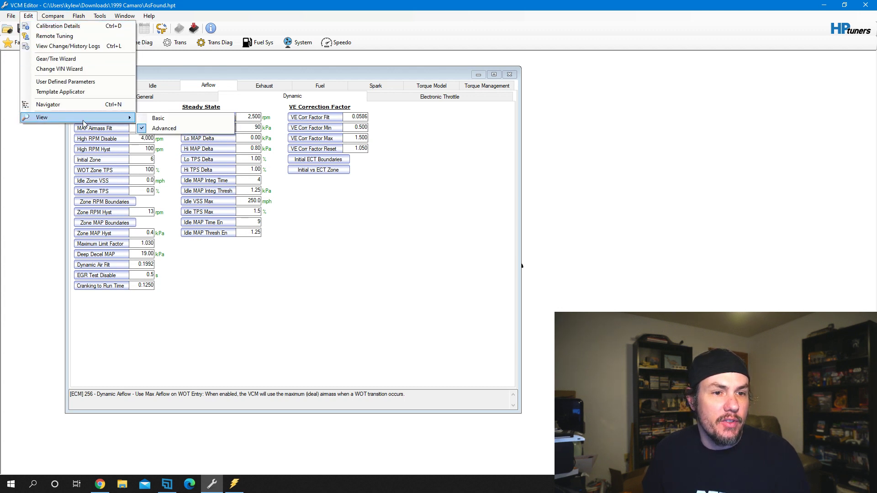
click(183, 118)
click(500, 271)
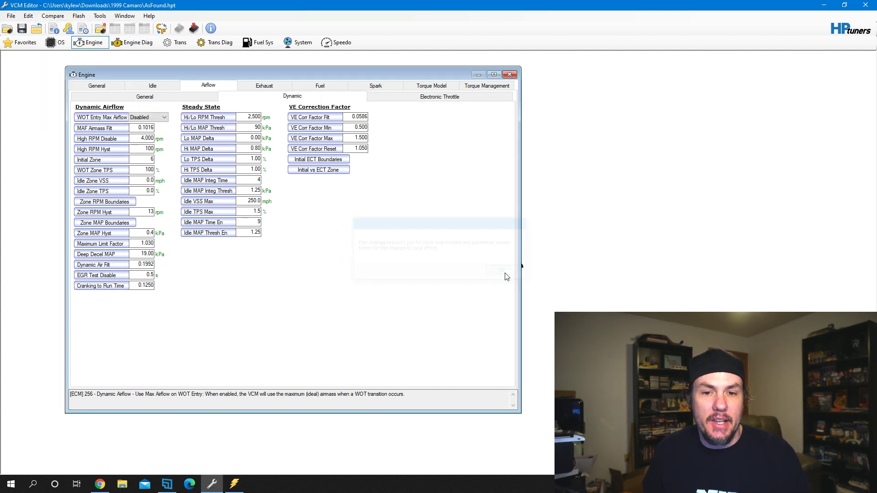
click(509, 74)
click(88, 42)
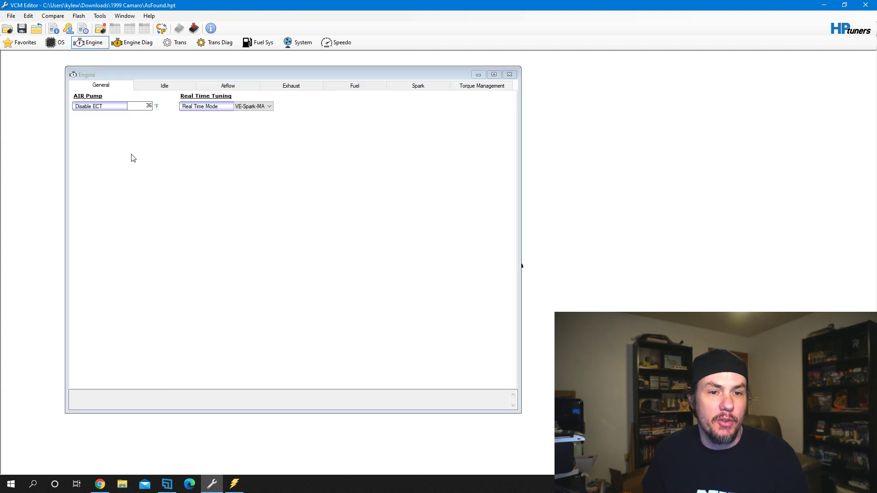
click(227, 86)
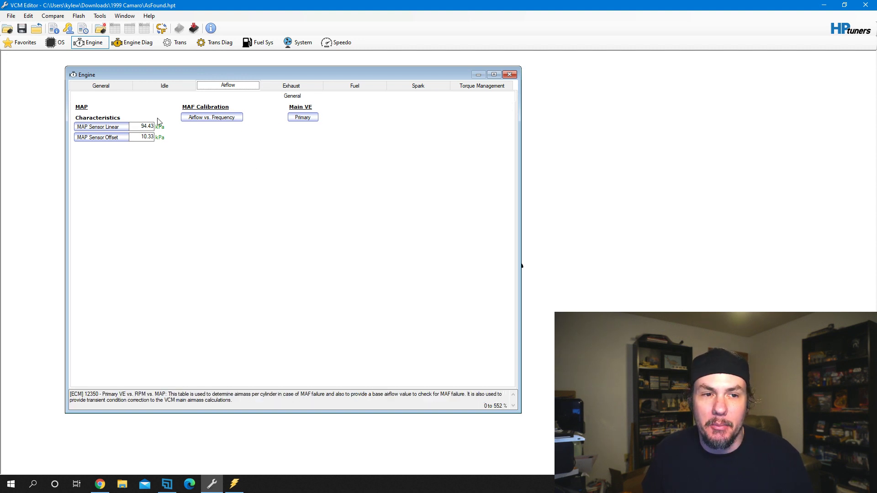
Step: Set the editor view to Advanced and reopen the Engine parameters at the general airflow settings
click(29, 19)
mouse_move(93, 118)
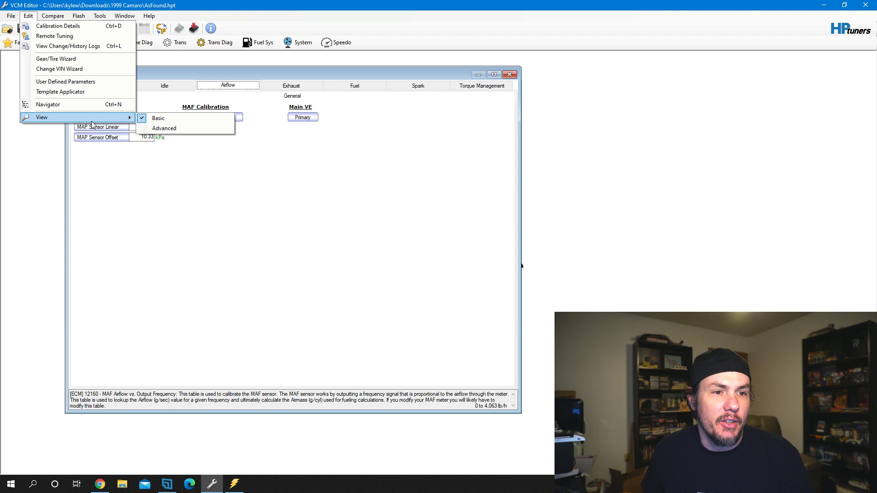
click(176, 129)
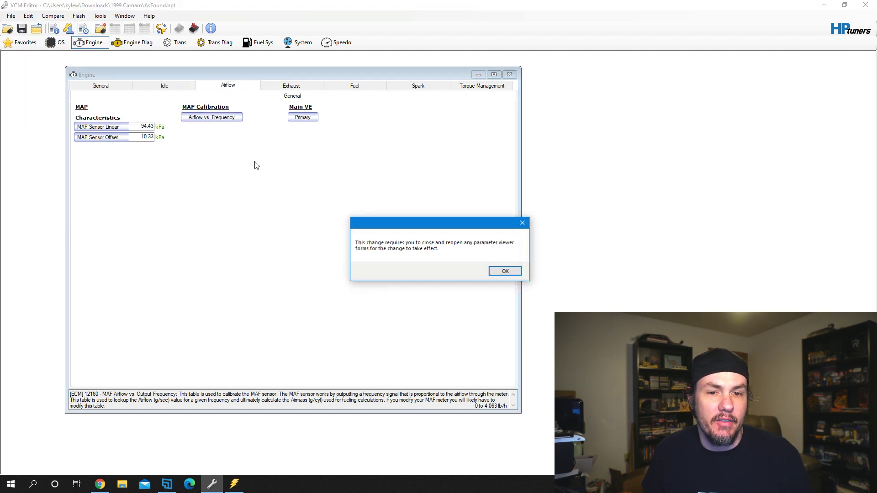
click(505, 271)
click(509, 75)
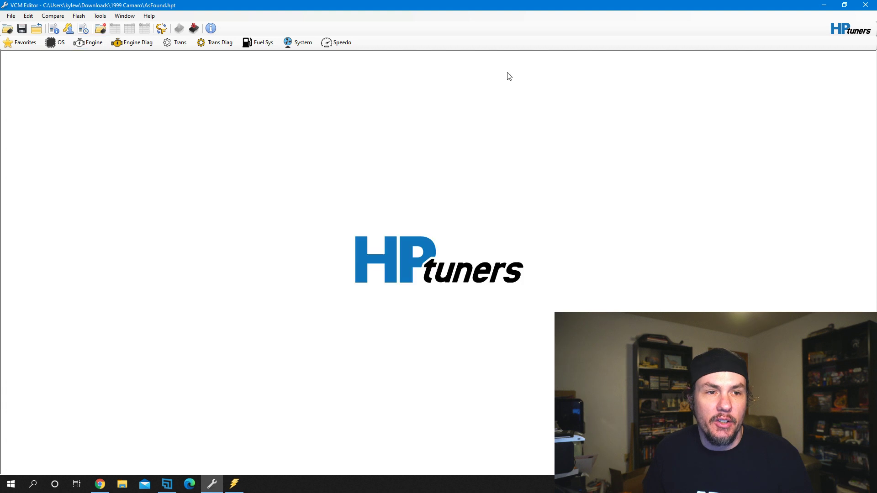
click(81, 42)
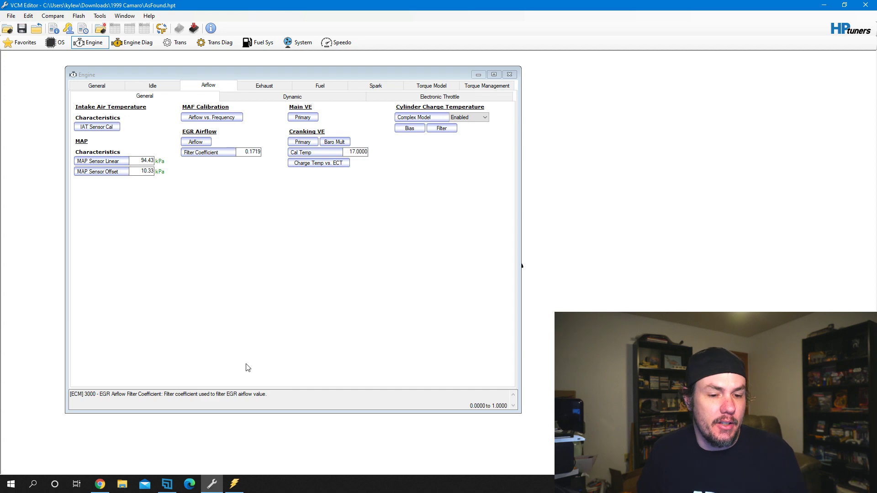
Step: Switch to VCM Scanner and view the G3 Primary VE AFR 1b and MAF EQ Err 12k graphs
click(234, 486)
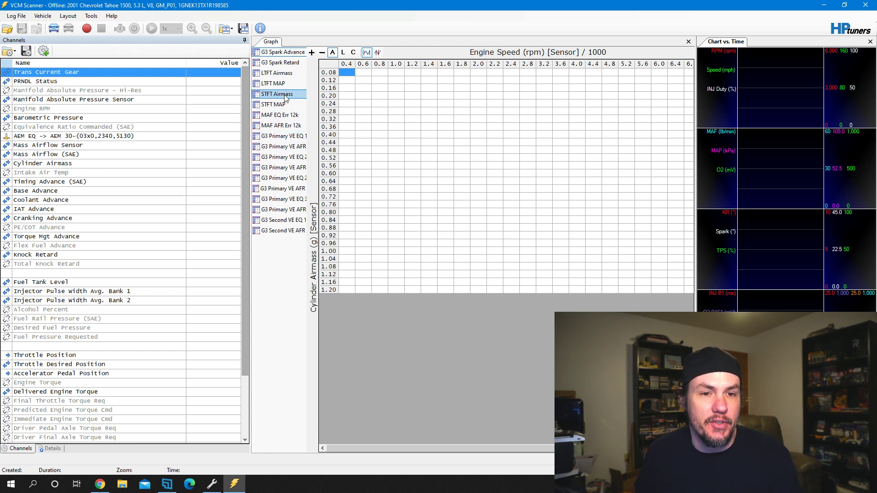
click(292, 148)
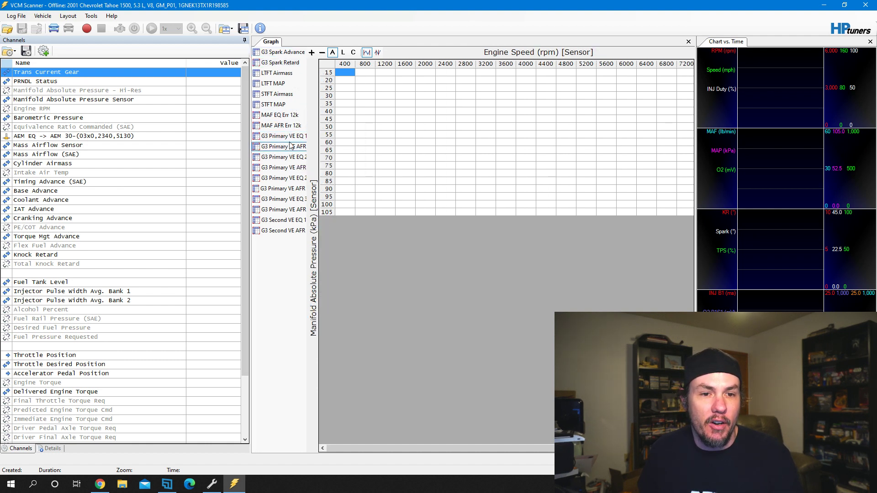
click(280, 117)
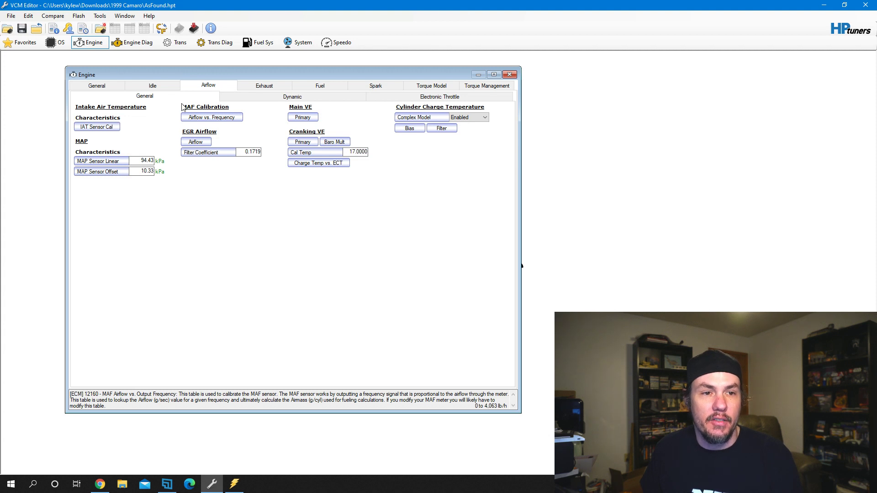
Step: Open the MAF Airflow vs. Frequency table in VCM Editor and examine its frequency axis
click(218, 119)
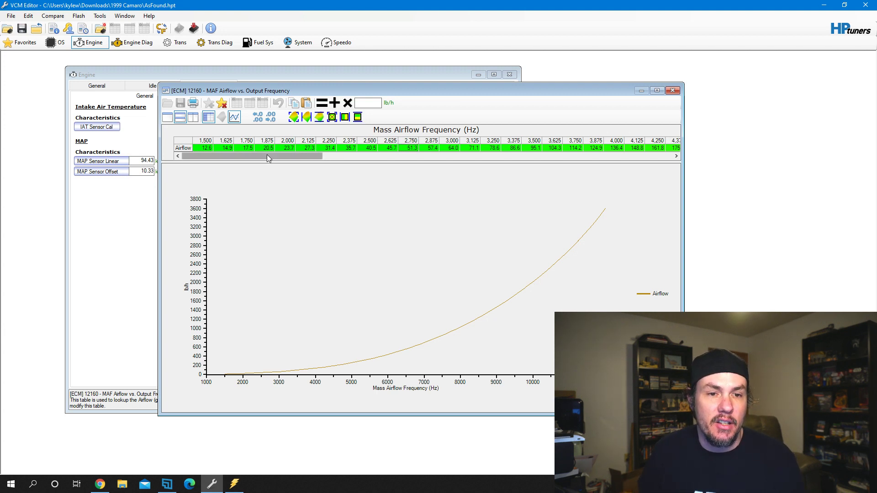
drag(274, 156, 185, 143)
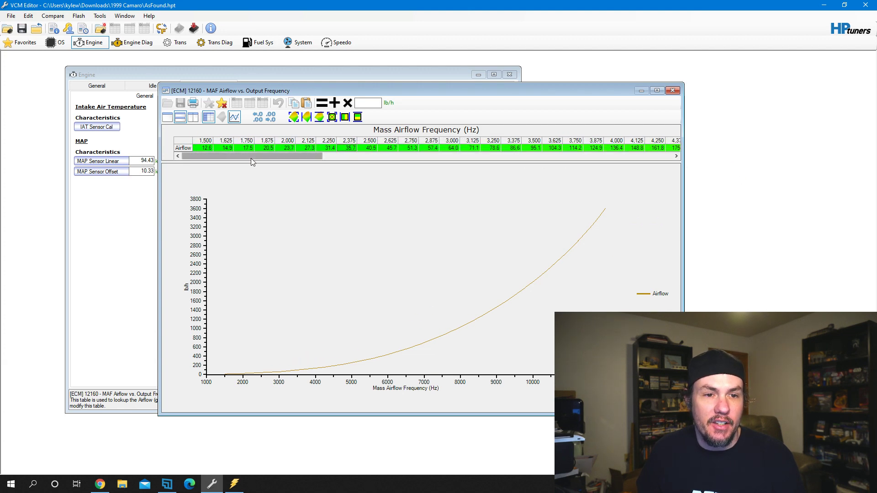
drag(251, 158, 644, 177)
Step: Compare the frequency axis of the scanner's MAF EQ Err 12k graph with the editor's MAF airflow table
click(233, 484)
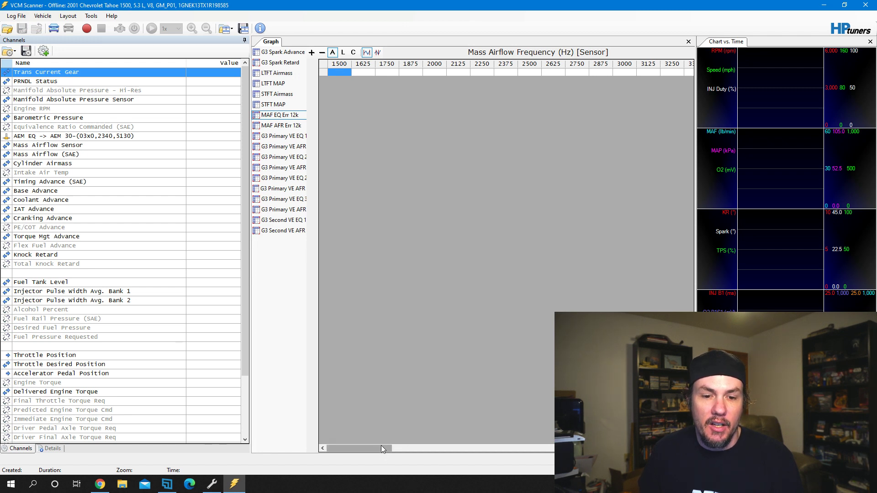
drag(381, 447, 391, 365)
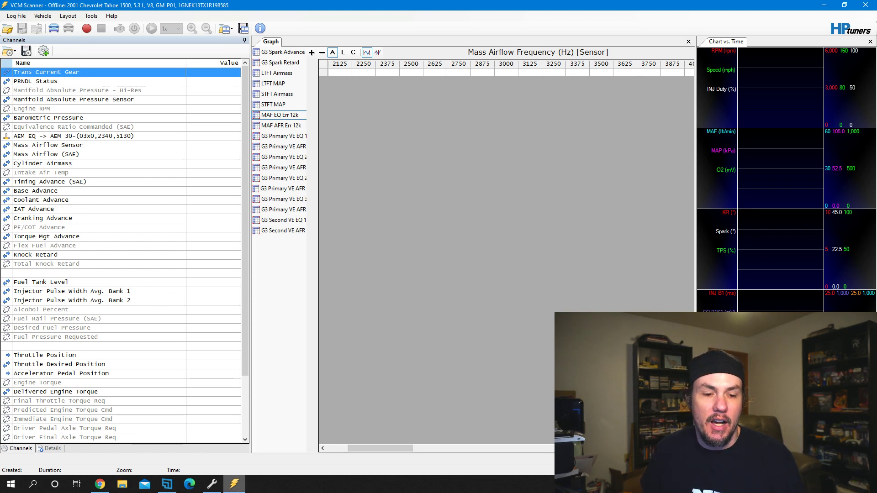
click(211, 483)
key(Right)
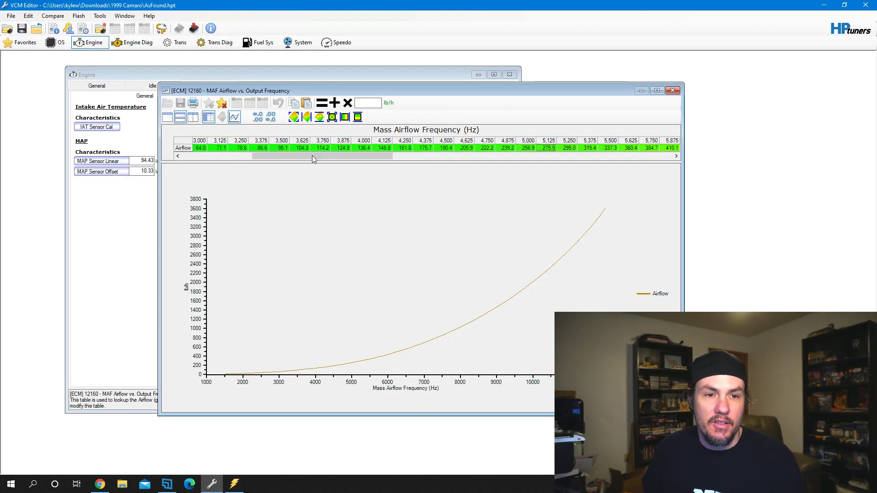
drag(311, 155, 280, 162)
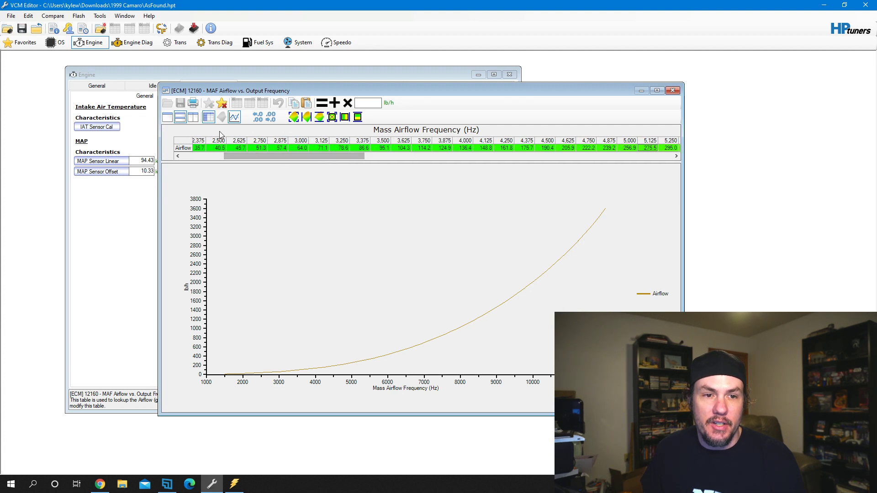
click(260, 148)
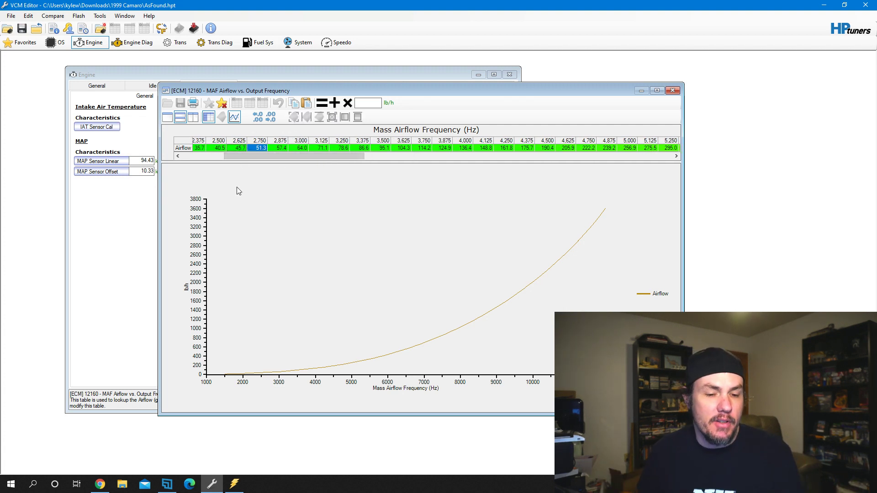
Step: Switch to VCM Scanner, open the Graph Display Layout Editor and add a new graph table
click(235, 485)
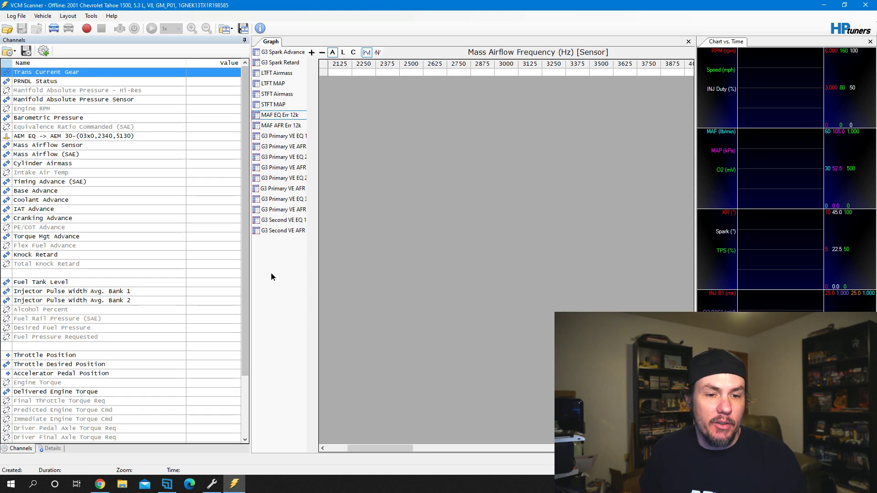
right_click(272, 274)
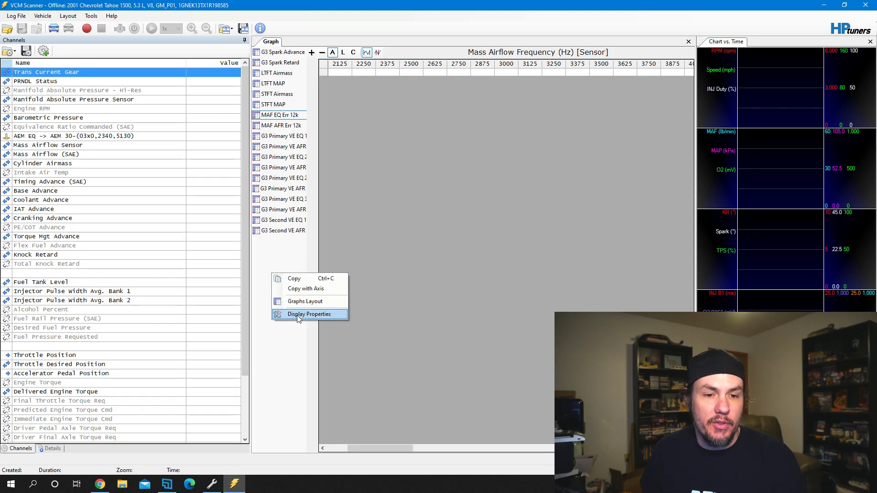
click(311, 302)
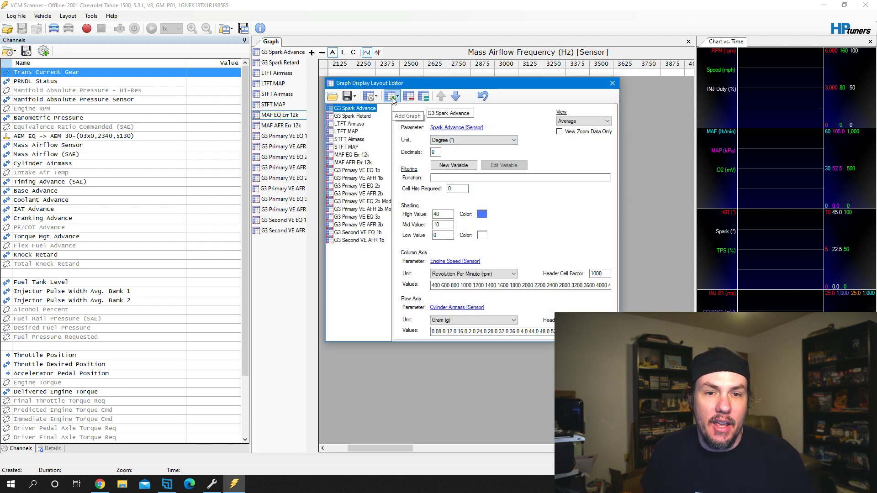
click(392, 99)
click(414, 109)
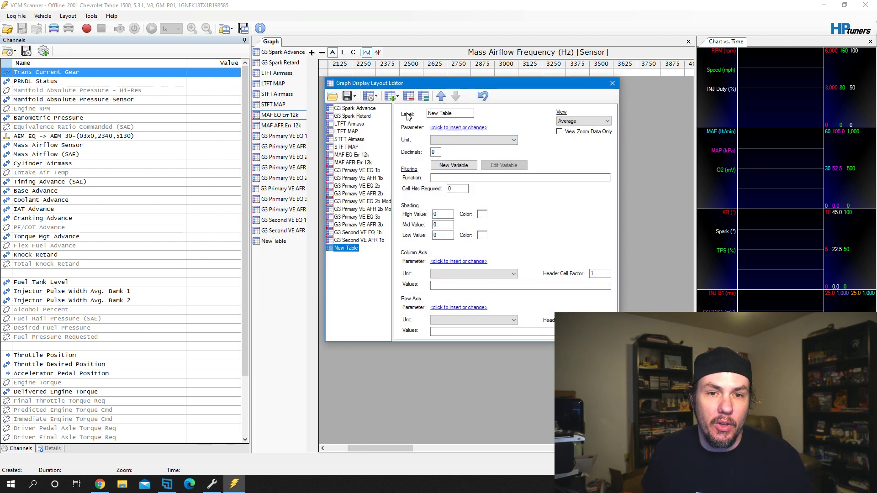
Step: Assign the EQ Ratio Error math parameter from the Lambda & AFR group to the new graph
click(455, 128)
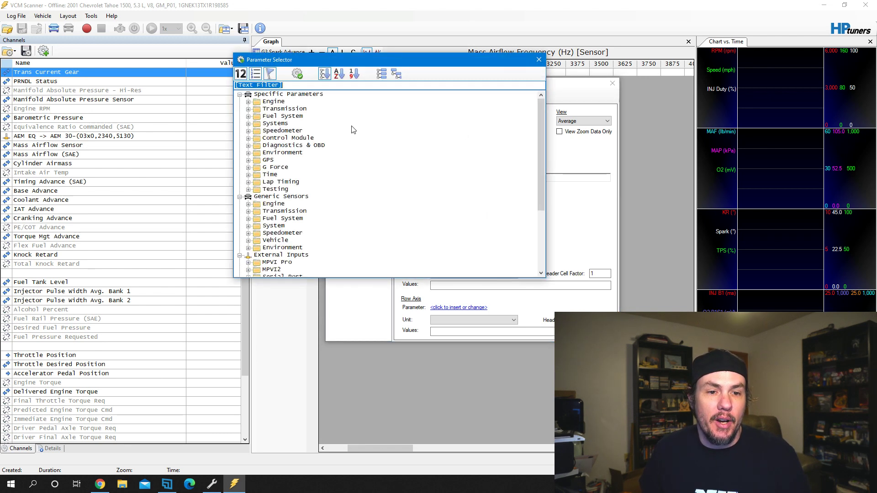
scroll(346, 142, down, 5)
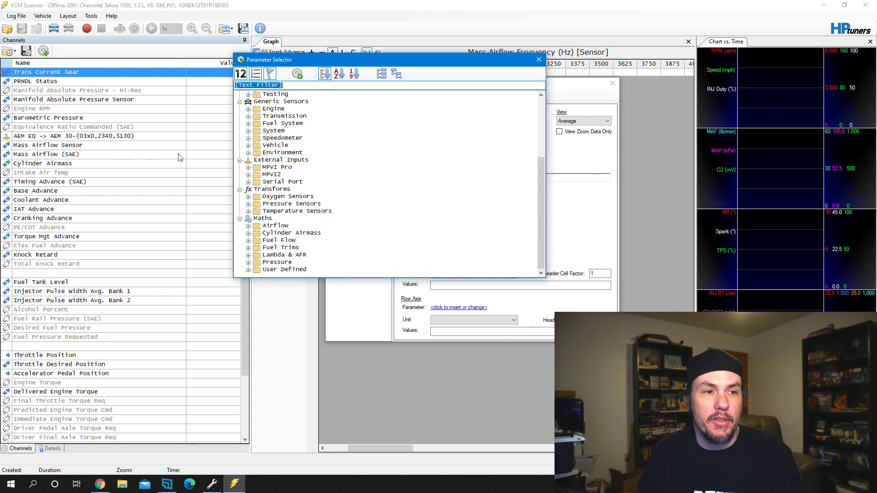
click(248, 254)
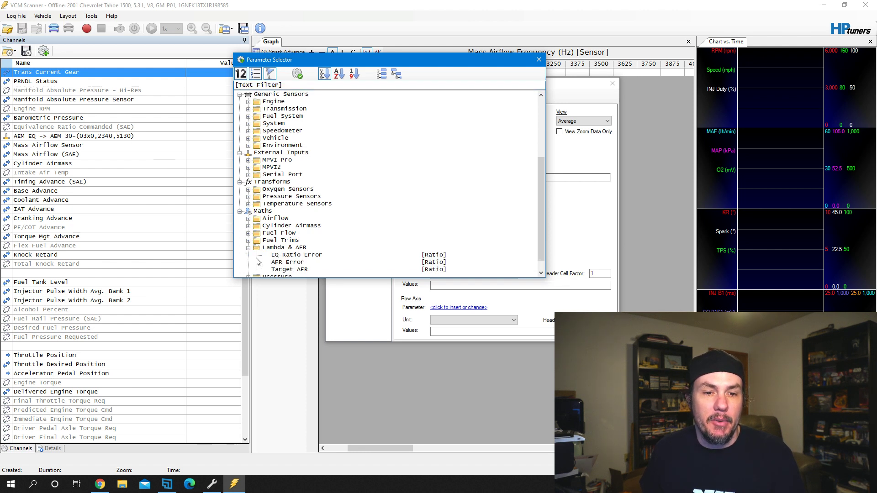
click(303, 264)
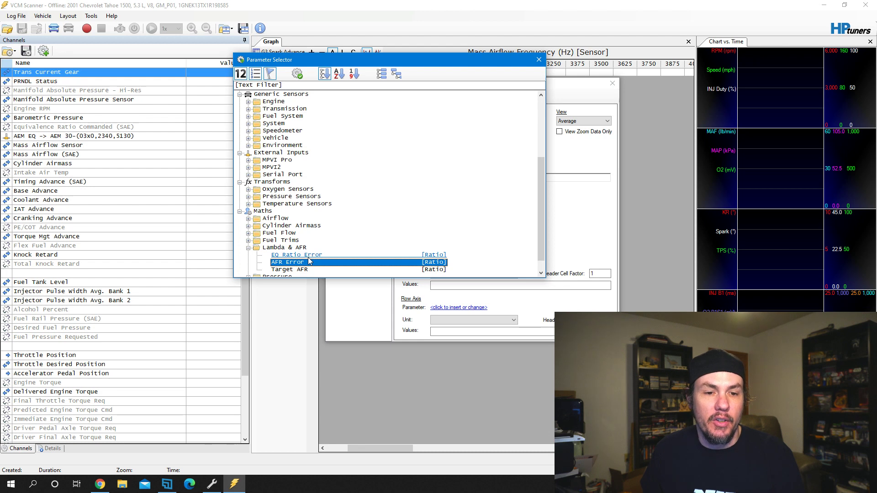
double_click(309, 256)
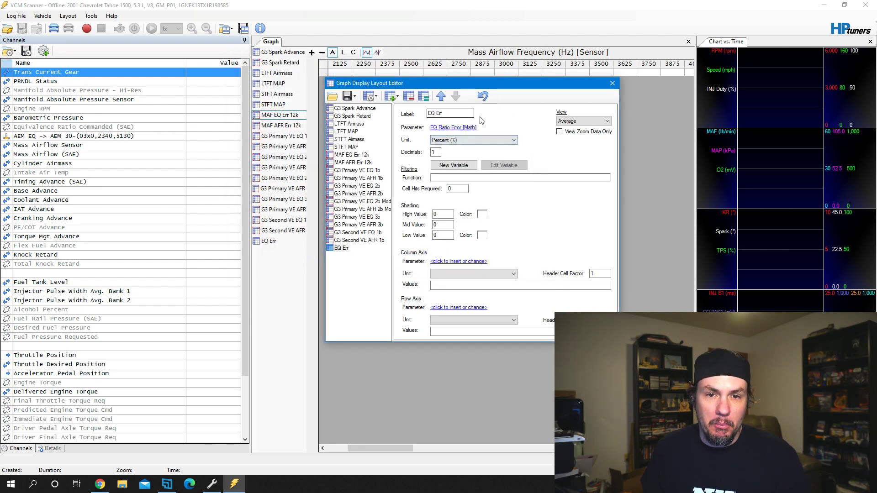
Step: Label the new graph EQ Err MAF, require 10 cell hits, and set its shading range to 10 high and -10 low
click(450, 110)
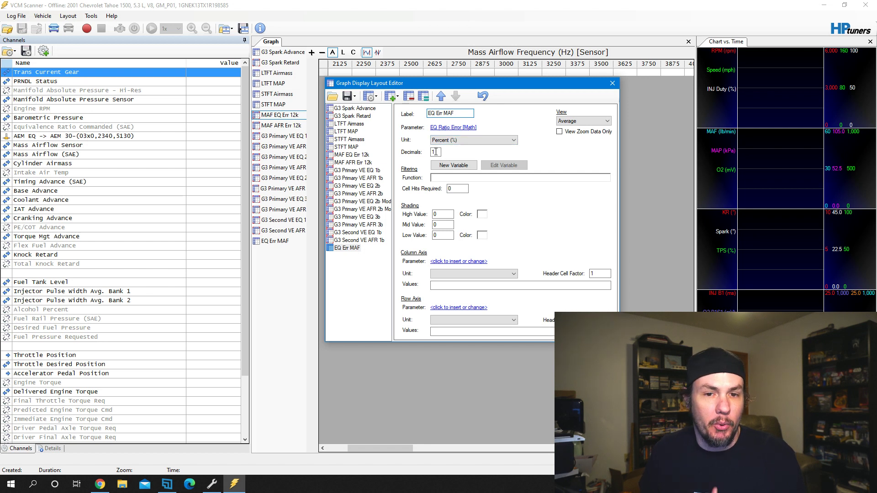
drag(458, 190, 450, 188)
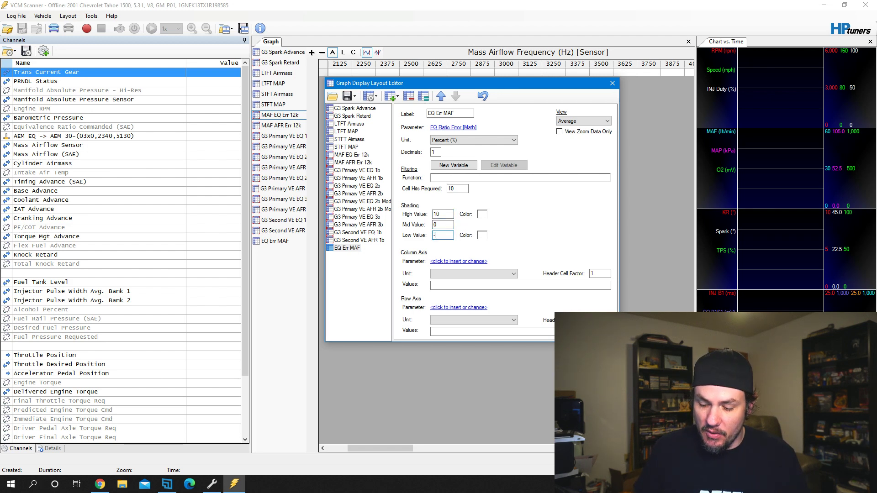
click(451, 213)
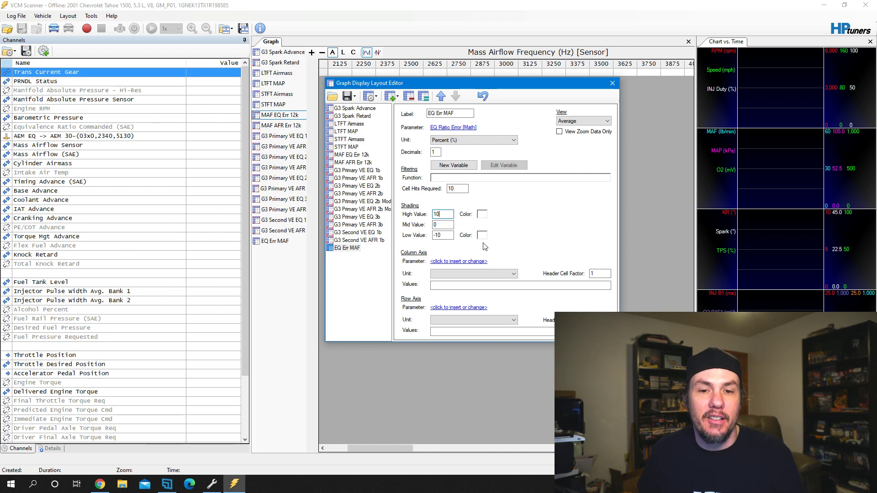
Step: Set the graph's high-value shading color to red and its low-value shading color to green
click(482, 215)
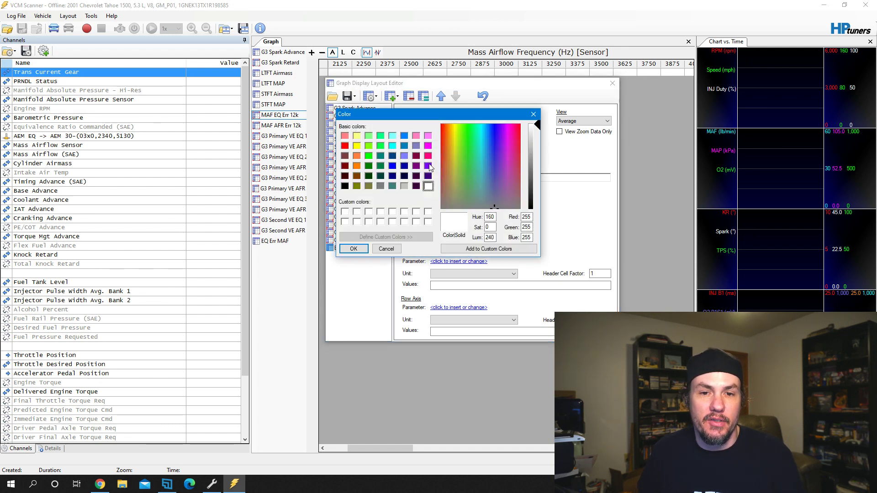
click(344, 145)
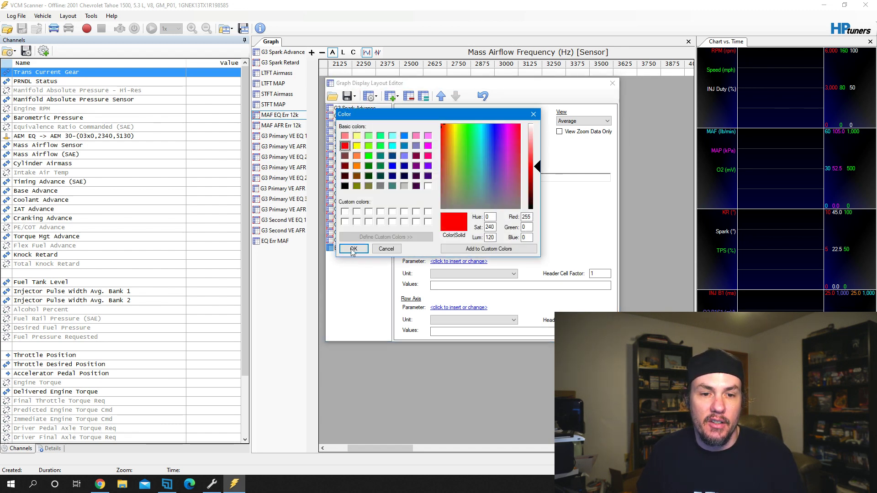
click(353, 249)
click(480, 234)
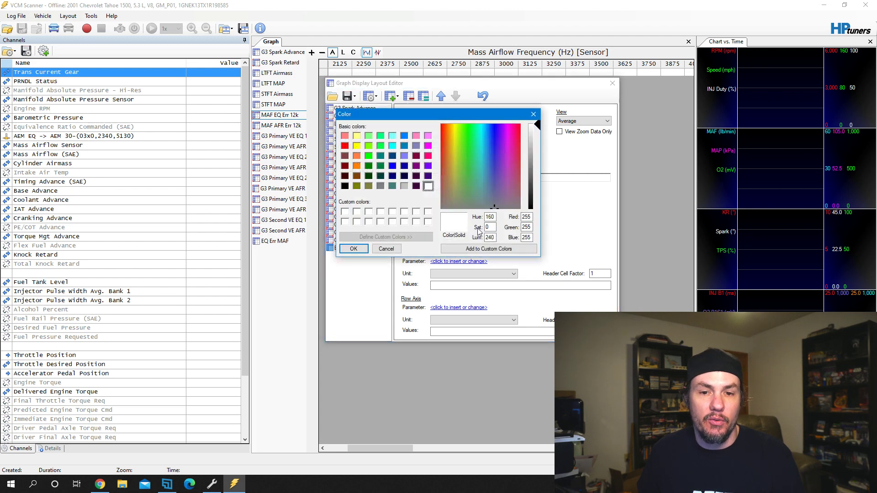
click(368, 156)
click(354, 249)
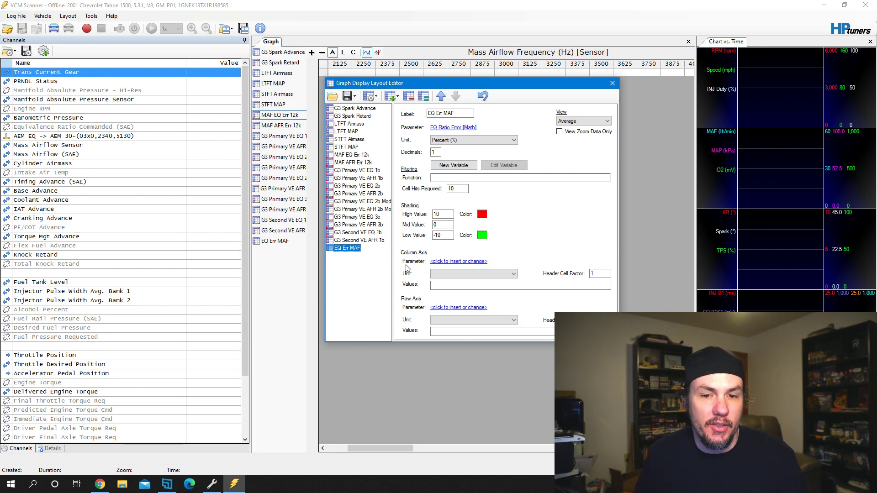
Step: Assign the Mass Airflow Sensor frequency parameter to the EQ Err MAF graph's column axis, accepting the generic Mass Airflow Frequency sensor
click(458, 261)
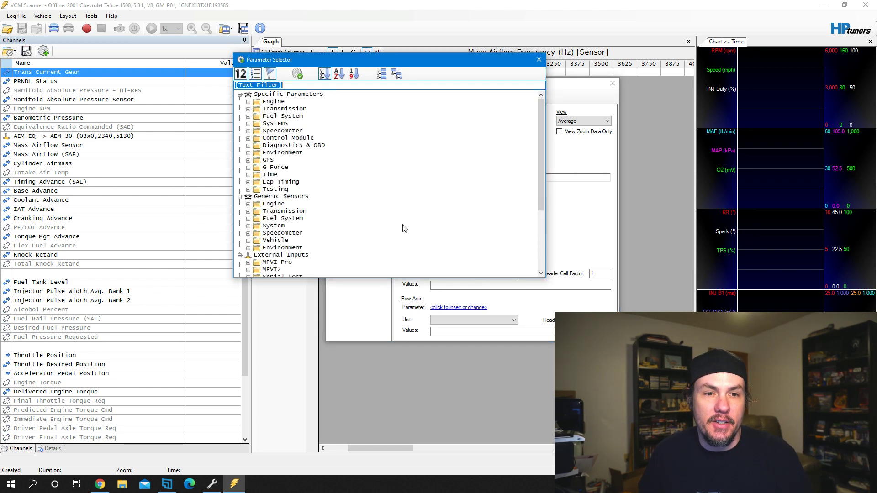
text(mass )
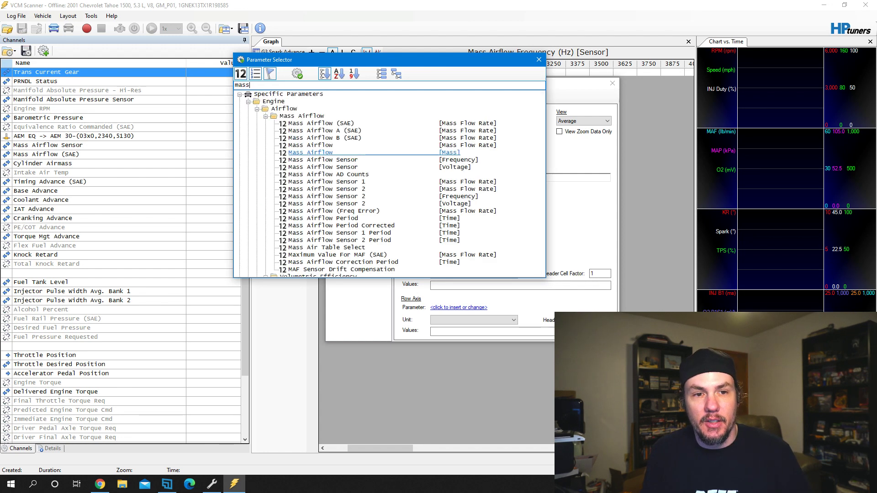
text(air)
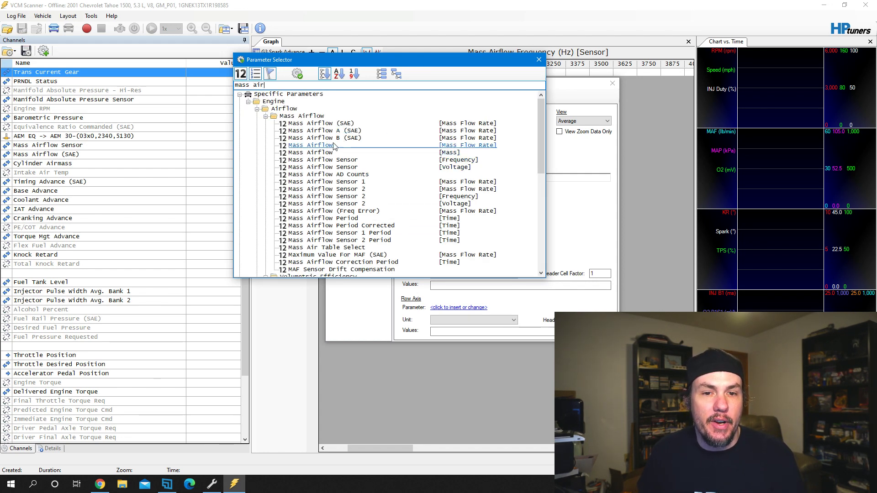
click(332, 146)
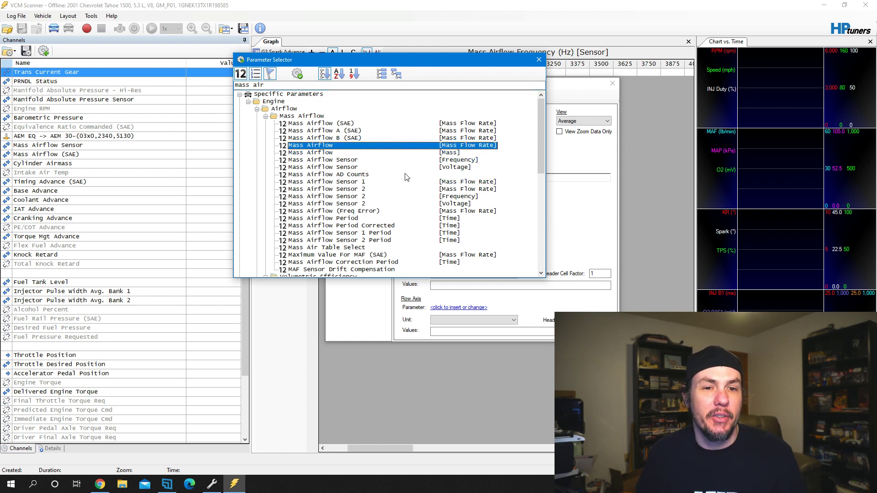
click(211, 484)
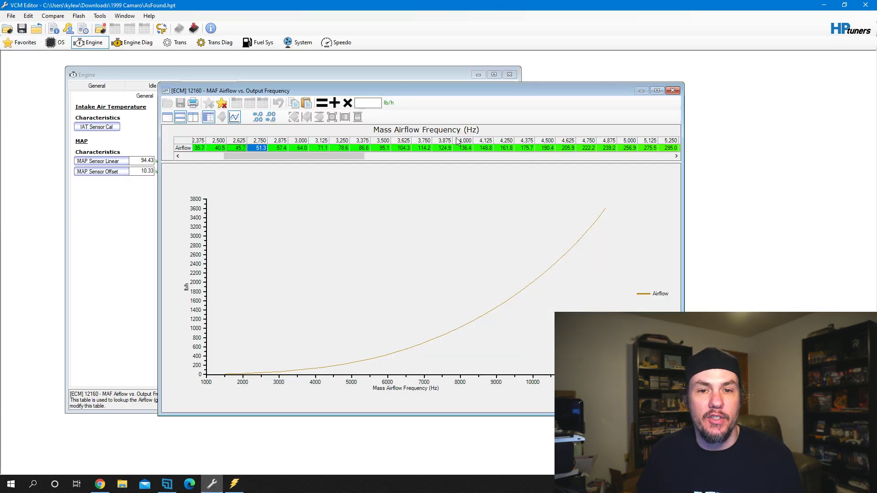
click(234, 484)
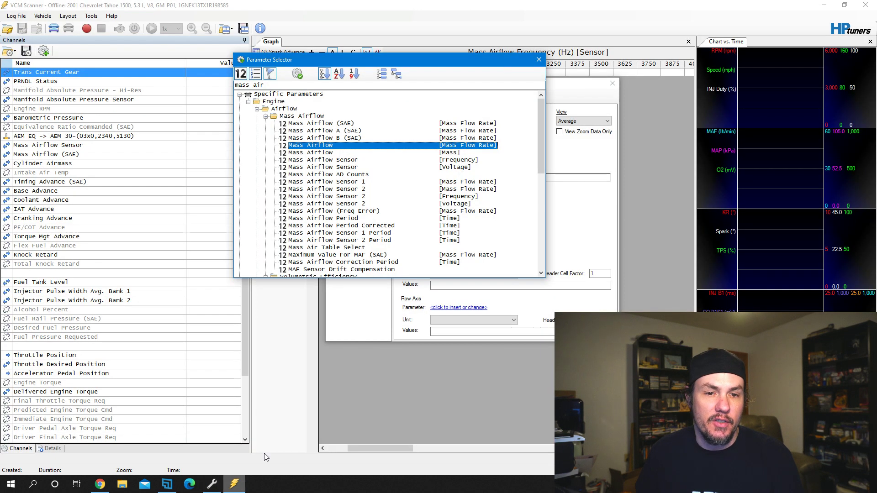
click(465, 158)
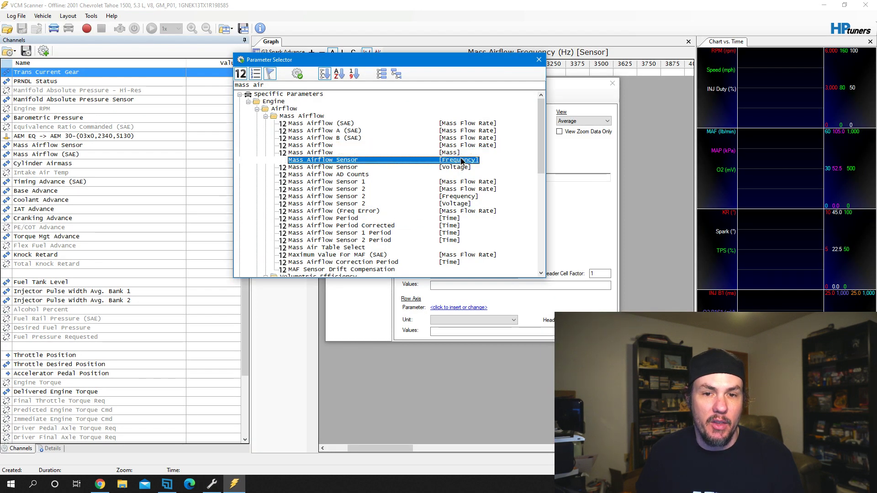
double_click(353, 159)
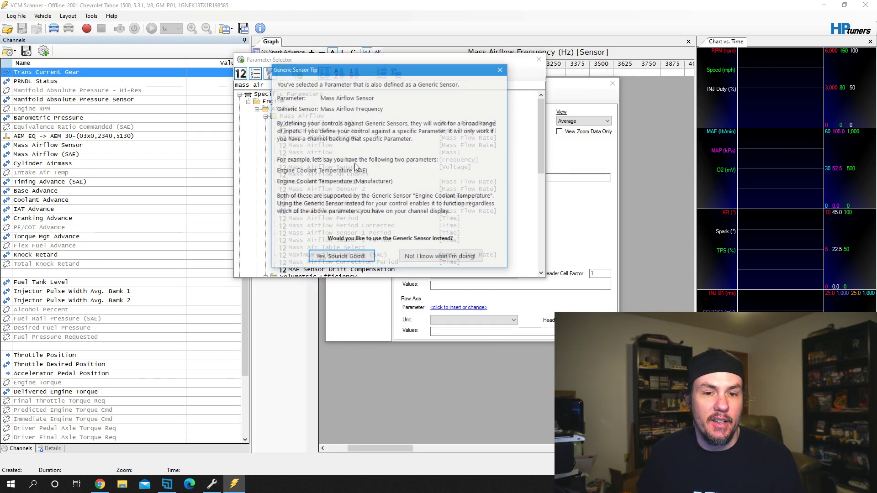
click(359, 259)
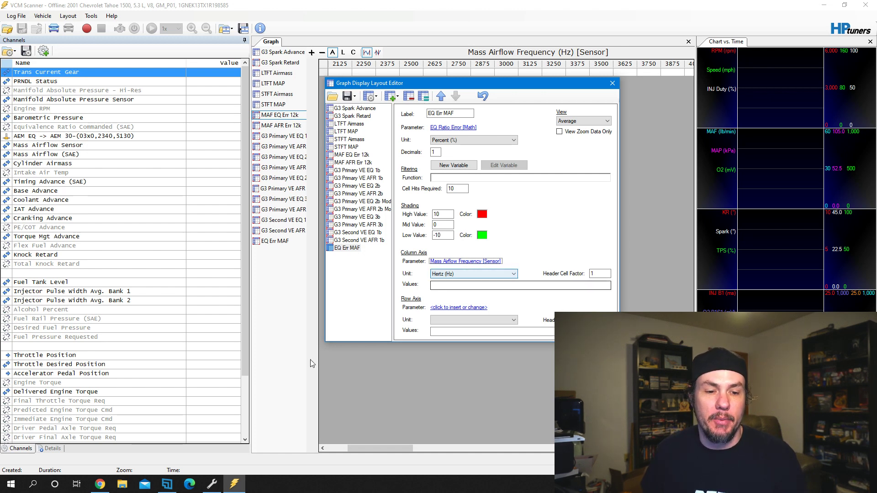
Step: Copy the column axis labels of VCM Editor's MAF airflow table and paste them as the column axis values in VCM Scanner's EQ Err MAF graph
click(217, 489)
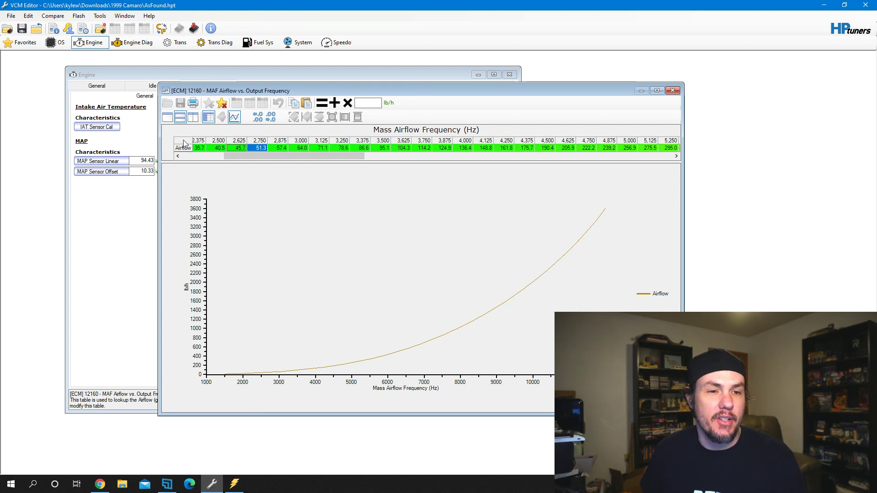
right_click(185, 145)
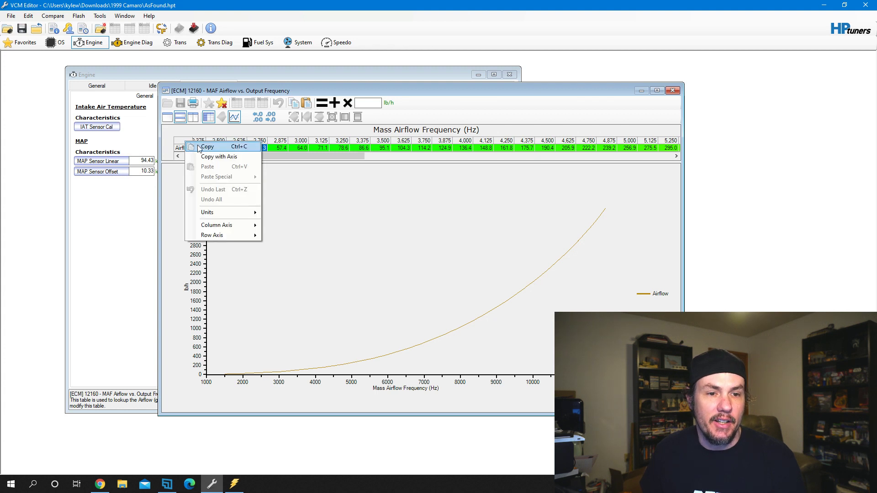
mouse_move(216, 225)
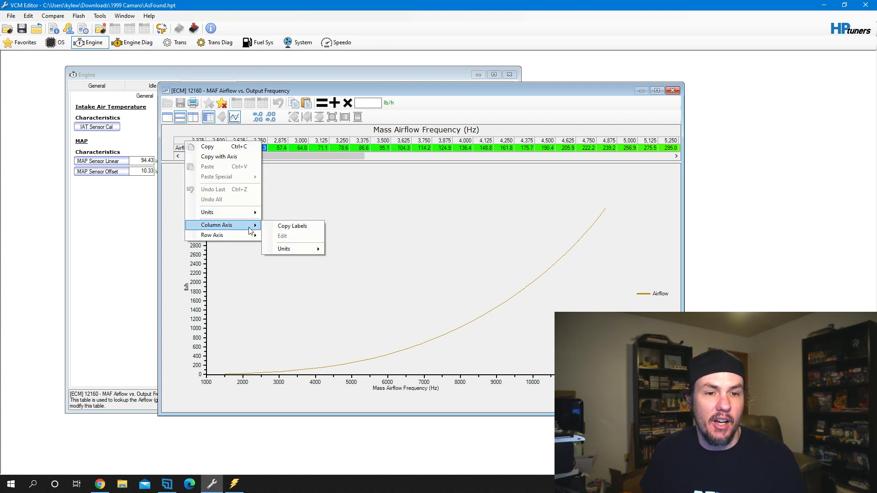
click(300, 226)
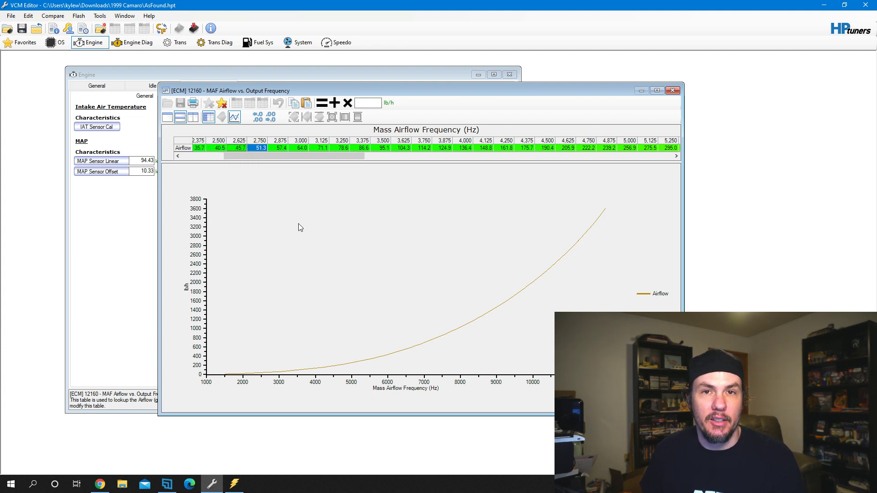
click(236, 485)
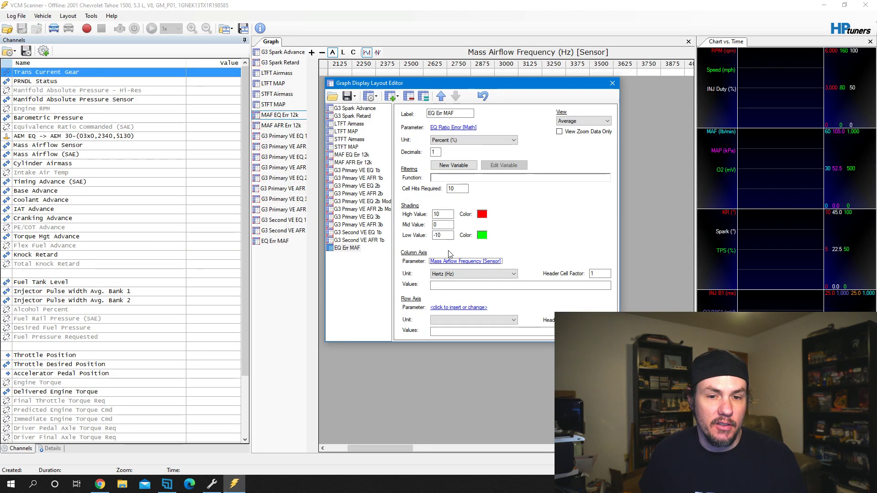
right_click(440, 287)
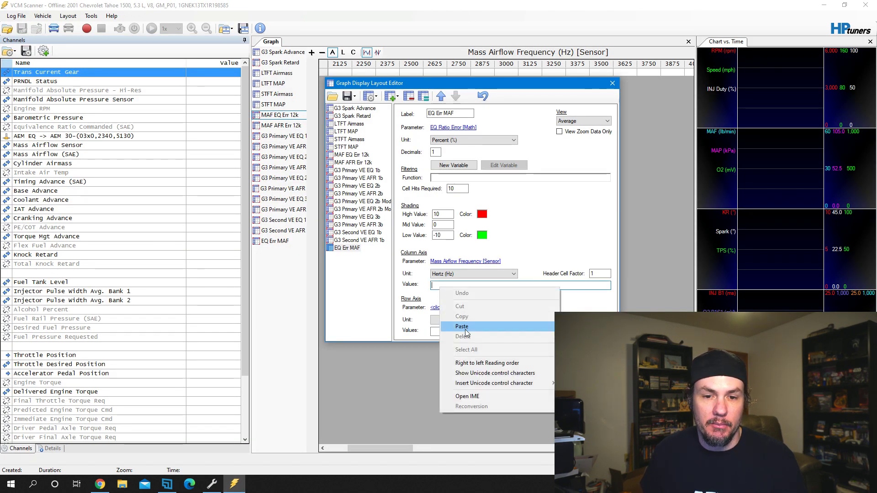
click(467, 326)
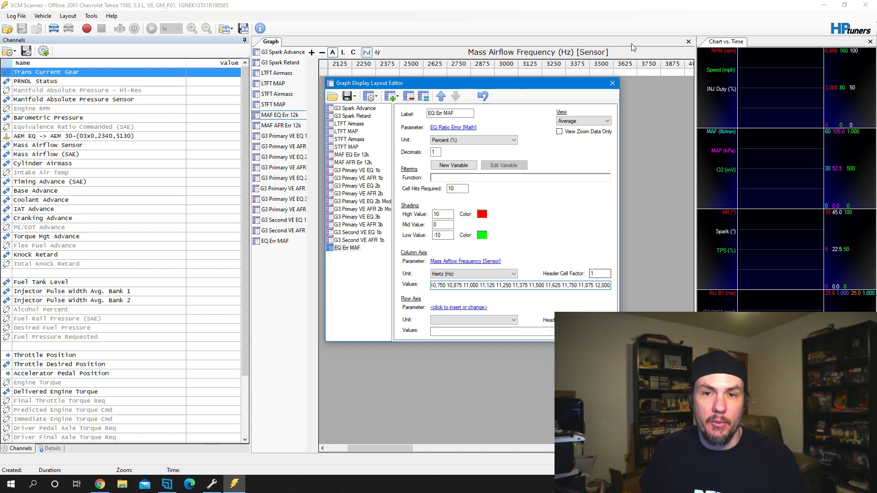
Step: Close the Graph Display Layout Editor and view the start of the EQ Err MAF graph's frequency axis
click(612, 84)
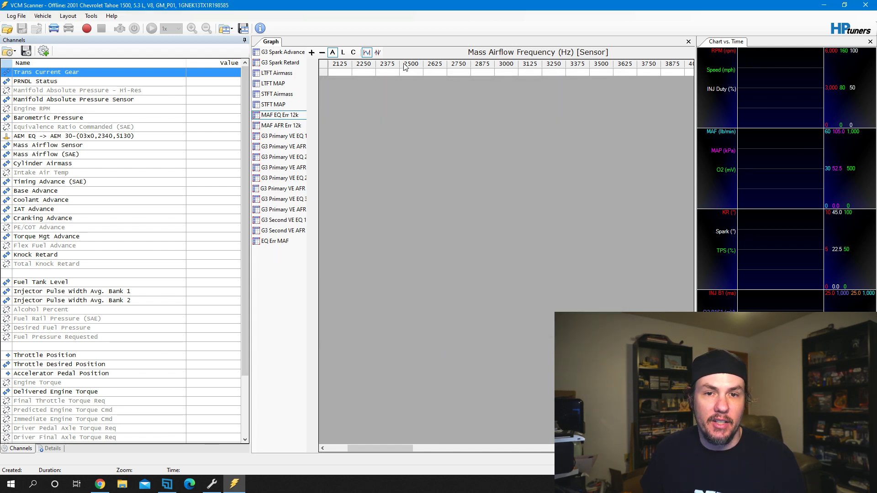
click(280, 241)
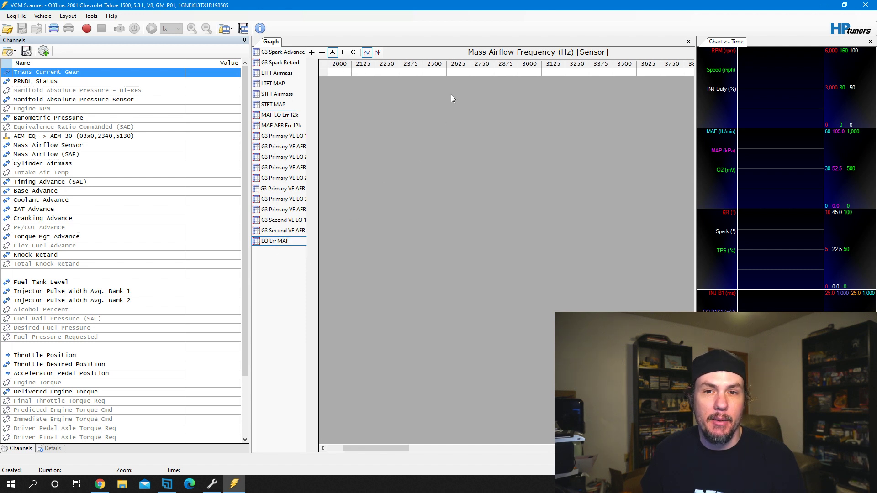
drag(365, 445, 339, 452)
Step: Switch to VCM Editor, close the MAF airflow table and open the Main VE Primary table
click(212, 484)
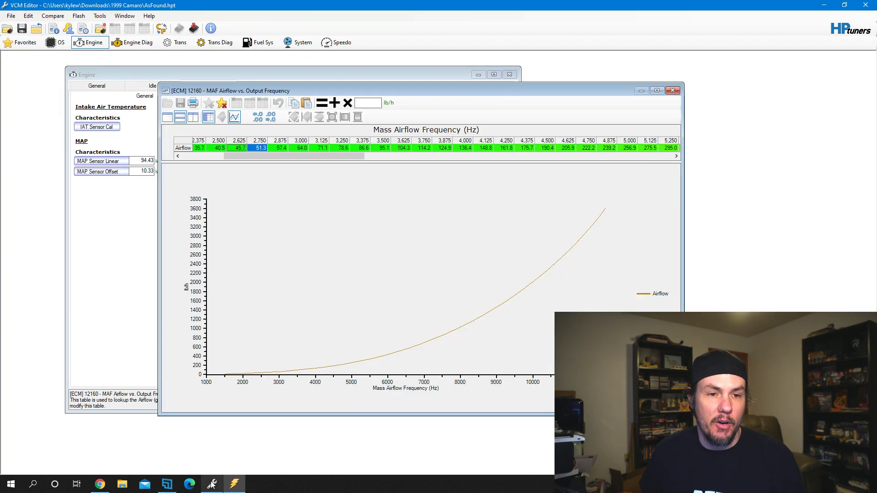
click(672, 91)
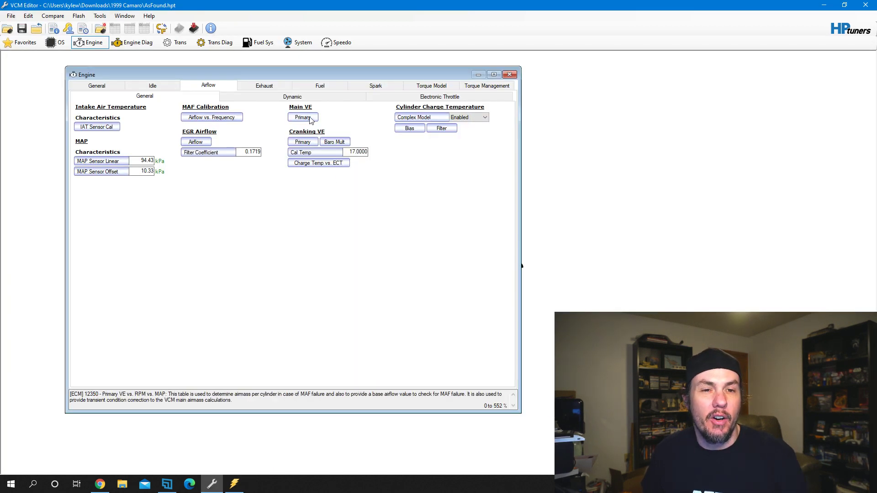
click(303, 118)
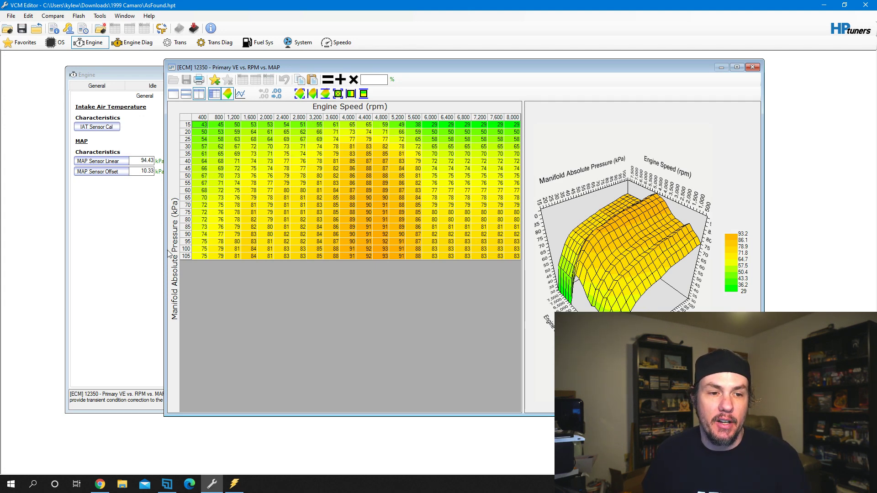
Step: Switch to VCM Scanner and reopen the Graph Display Layout Editor on the EQ Err MAF graph
click(234, 483)
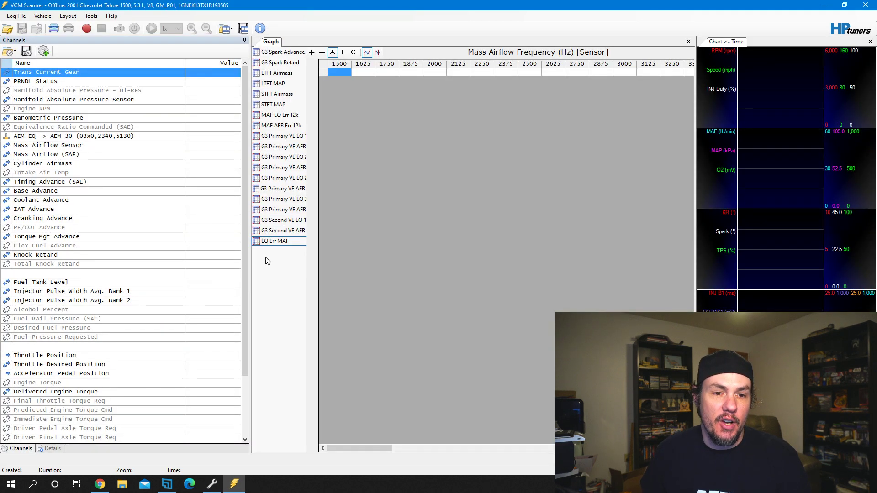
right_click(278, 242)
click(311, 268)
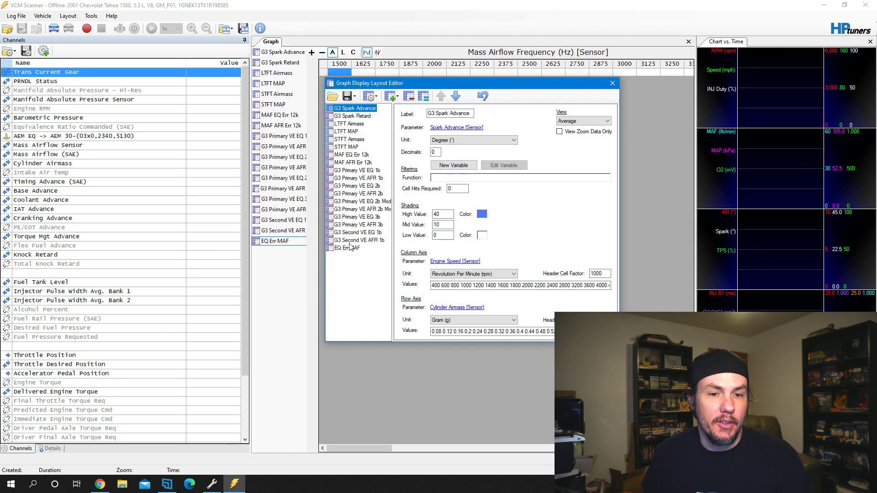
click(350, 247)
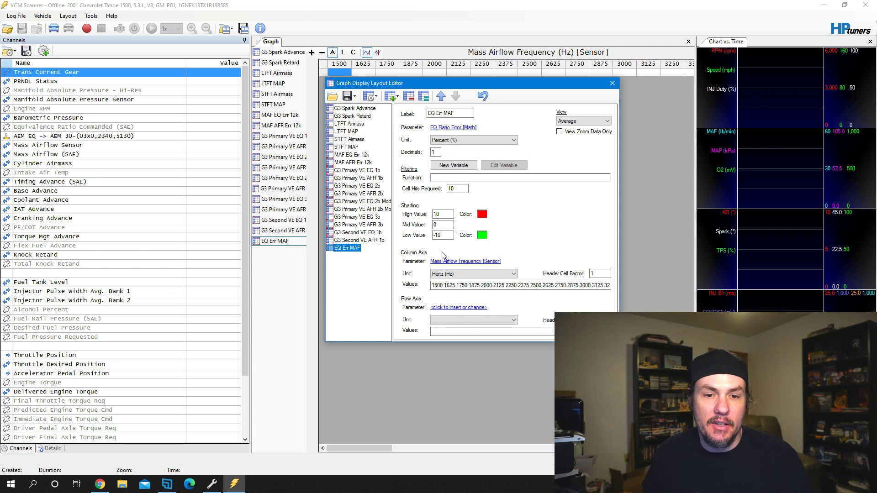
Step: In the G3 Primary VE EQ 1b graph, require 10 cell hits and set shading to high 10, mid 0 and low -10
click(366, 170)
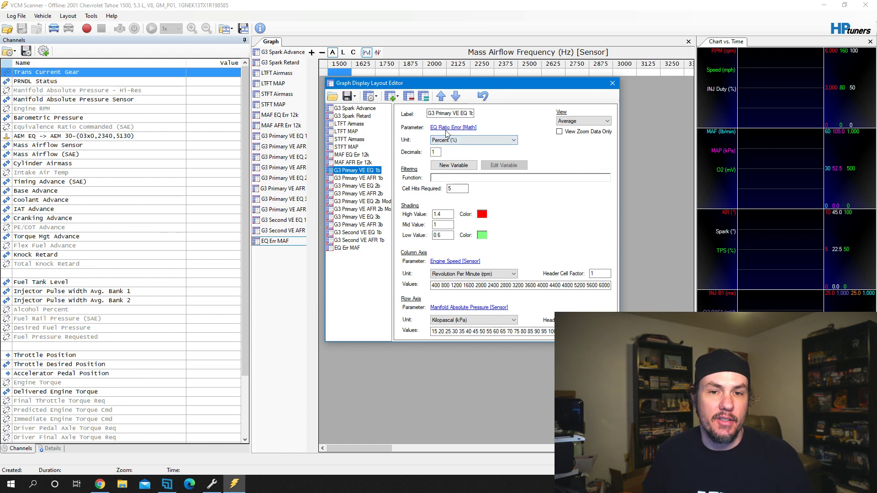
double_click(457, 189)
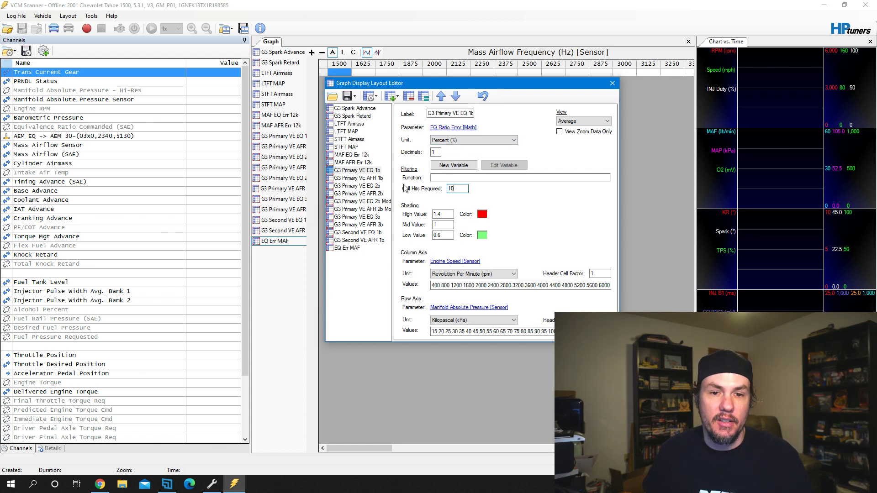
double_click(439, 214)
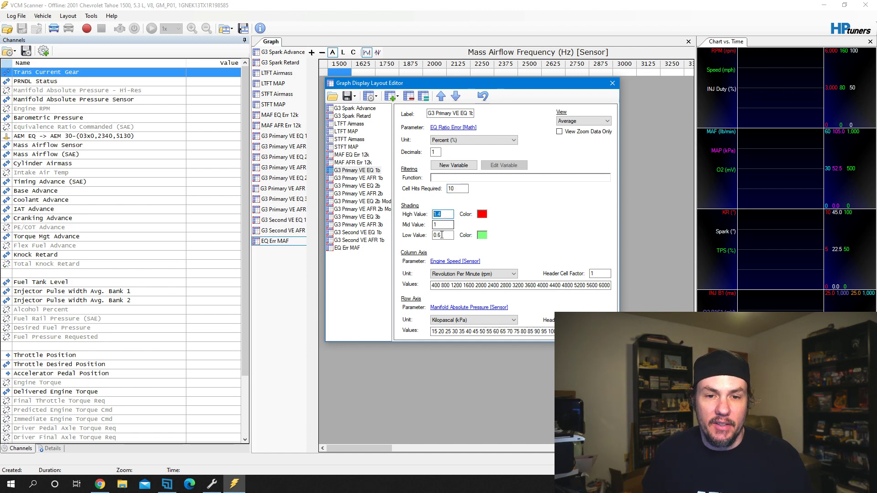
double_click(445, 235)
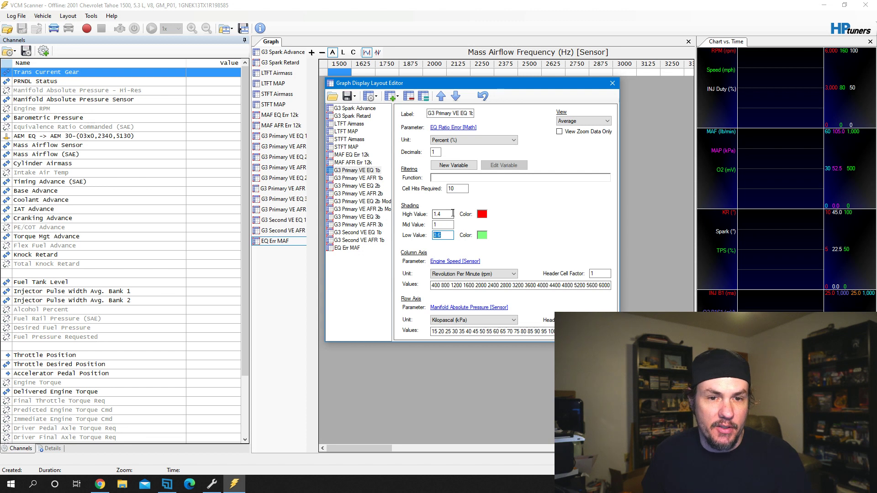
double_click(438, 226)
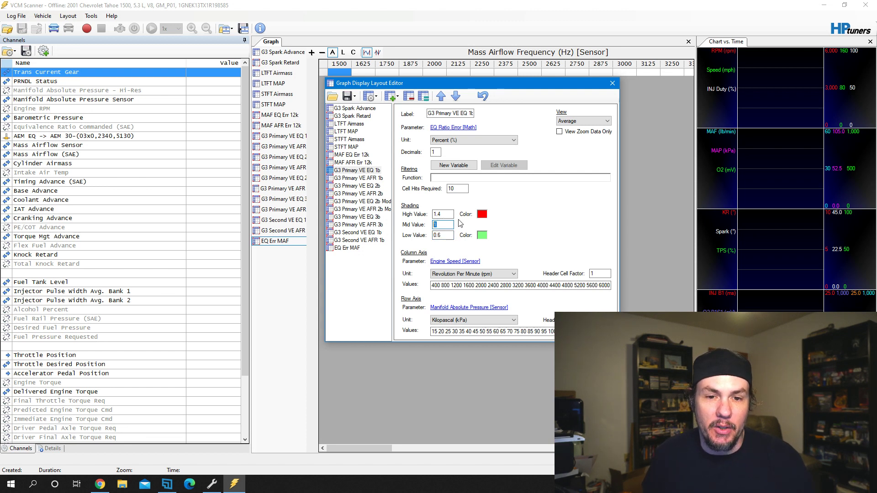
click(444, 216)
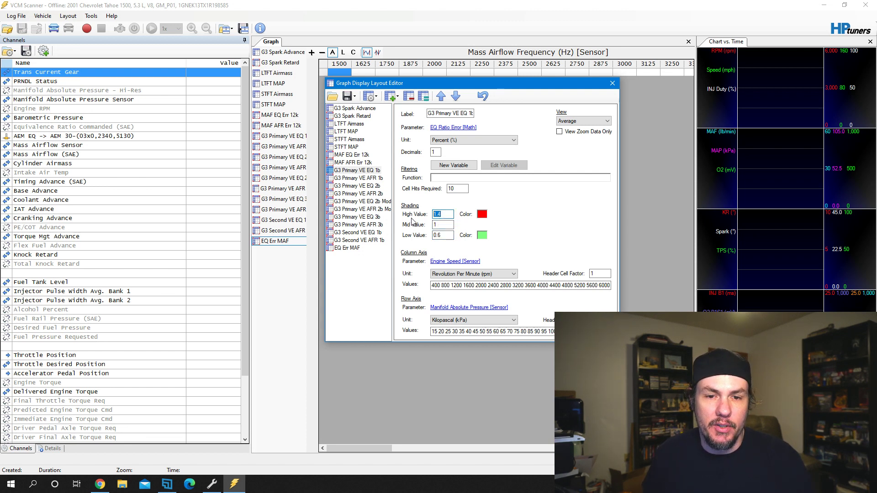
text(1)
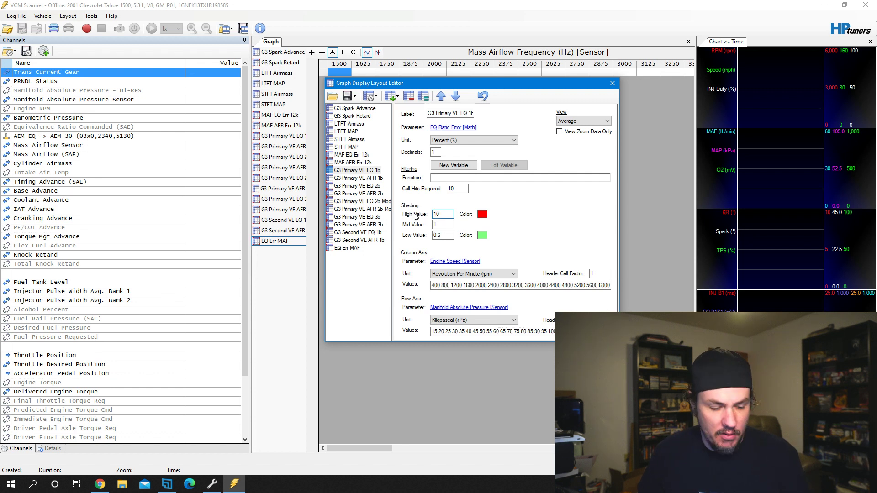
text(0)
key(Tab)
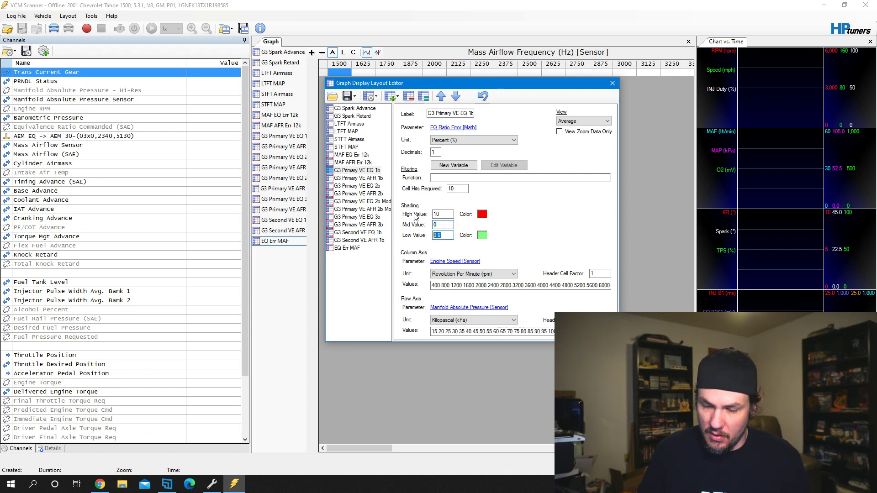
text(-10)
key(Tab)
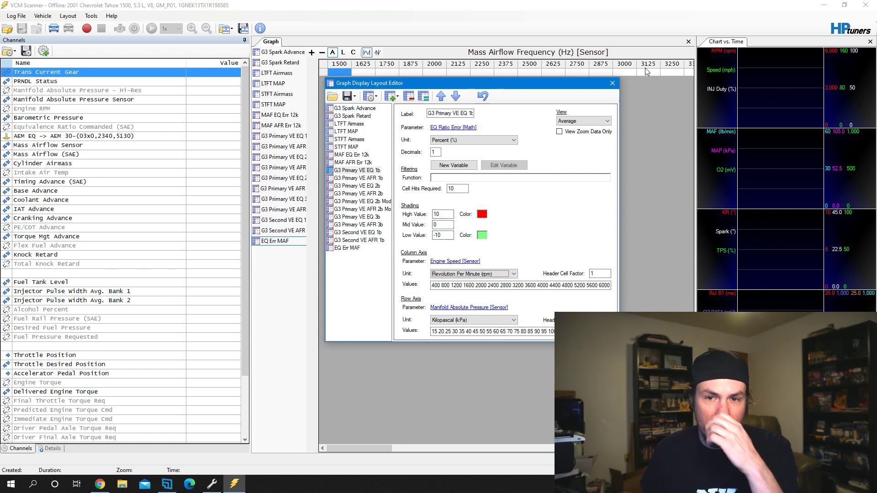
Step: Close the Graph Display Layout Editor and compare the VE graph's axes with VCM Editor's Primary VE table, returning to VCM Scanner
click(612, 84)
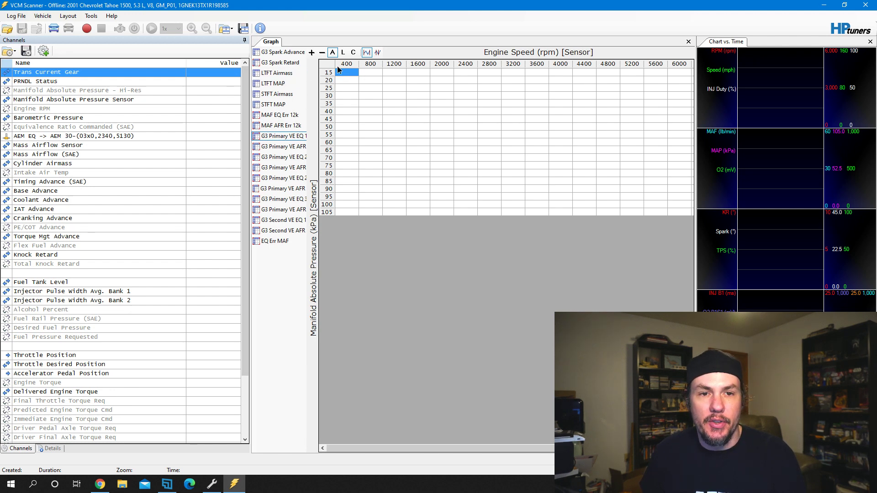
key(alt+Tab)
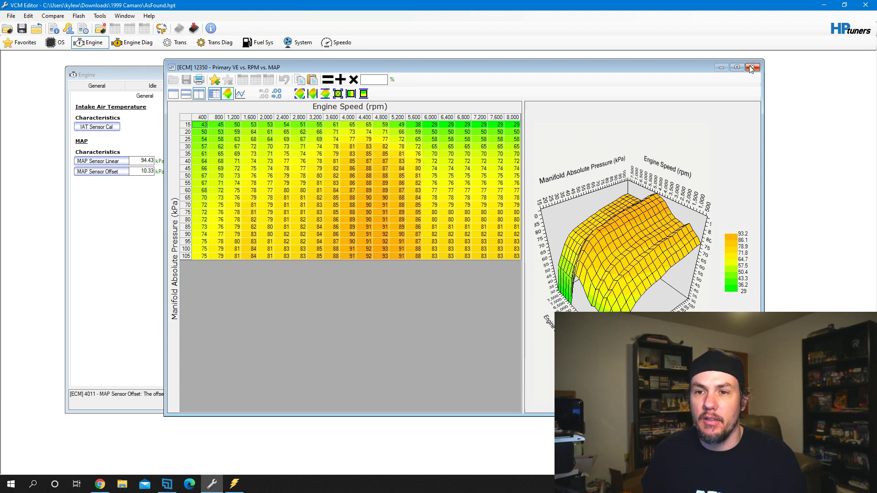
key(alt+Tab)
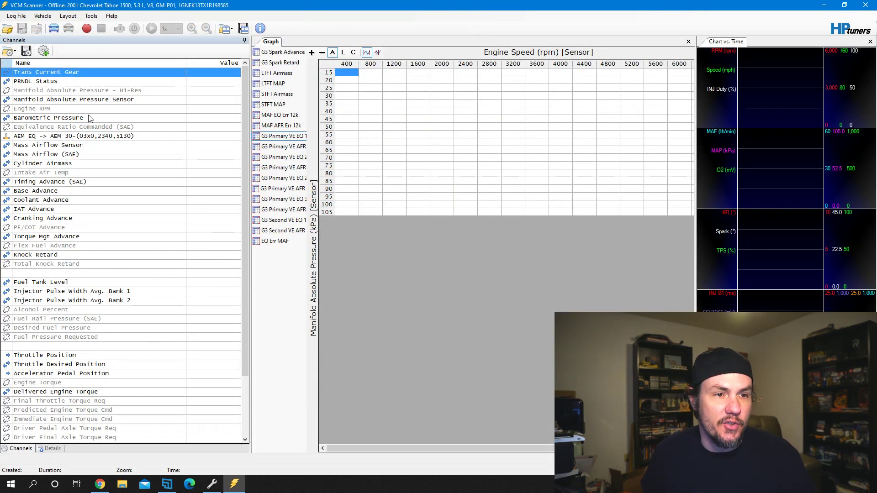
Step: Connect VCM Scanner to the vehicle and repoll it for supported parameters
click(53, 29)
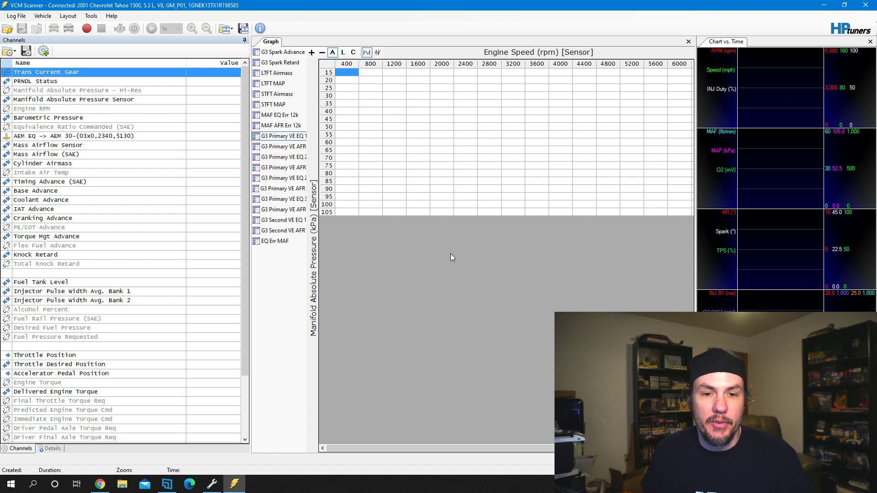
click(41, 19)
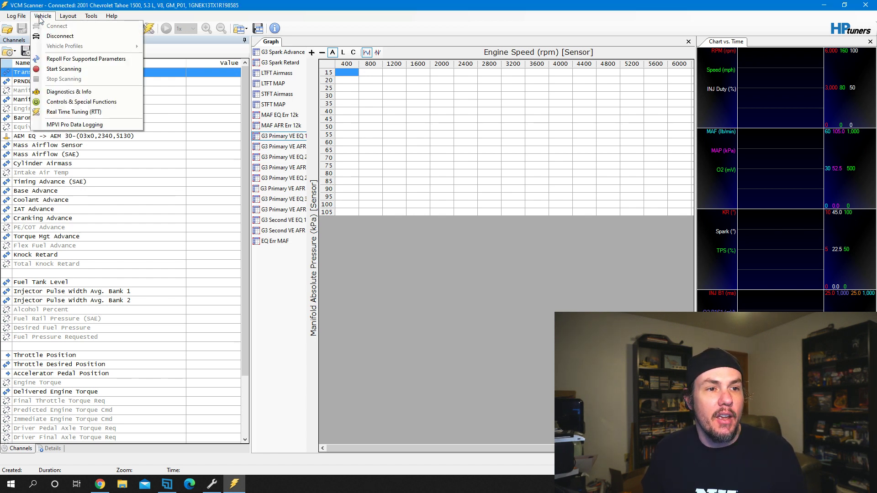
click(106, 60)
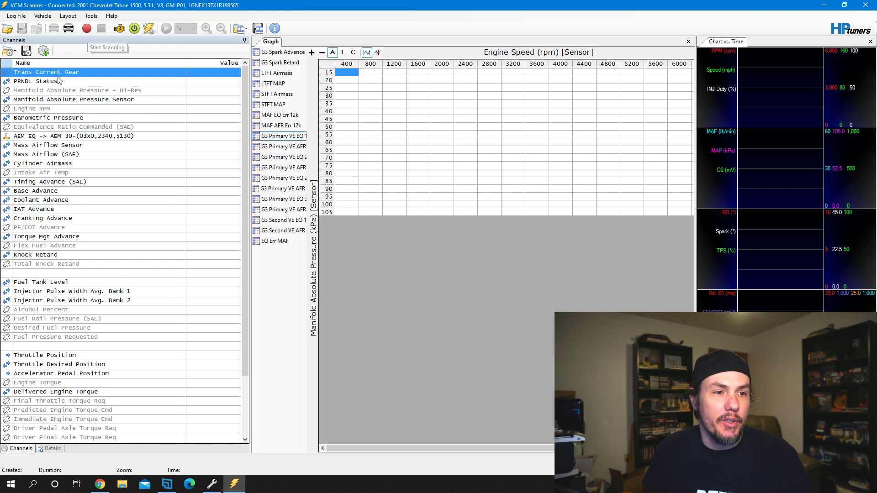
Step: Delete the unsupported Manifold Absolute Pressure - Hi-Res, Equivalence Ratio Commanded (SAE) and Intake Air Temp channels from the channel list
click(50, 91)
click(42, 107)
click(62, 93)
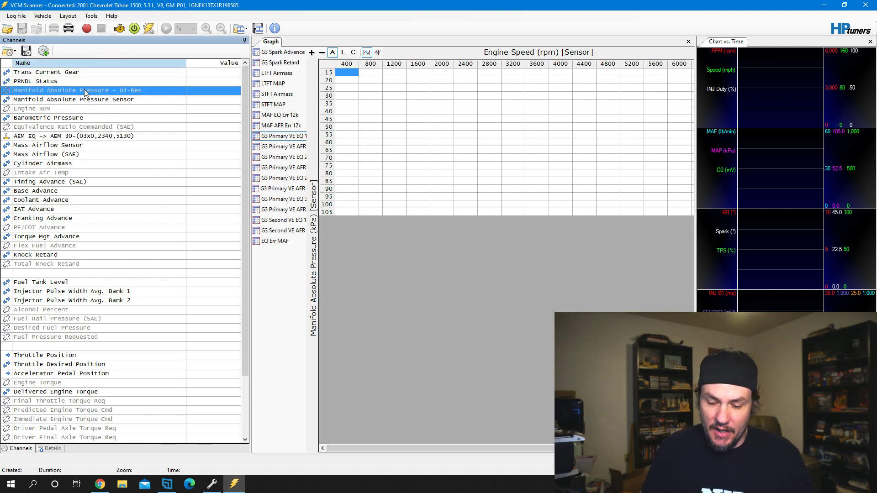
key(Delete)
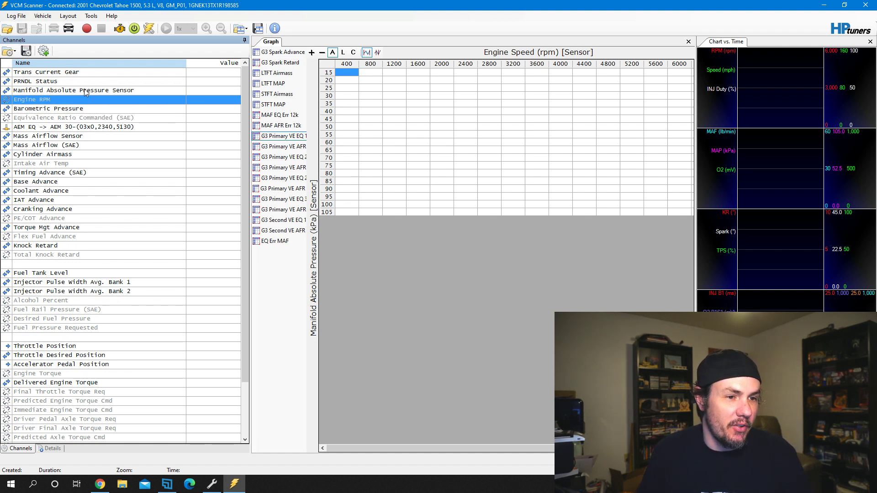
key(Down)
key(Down)
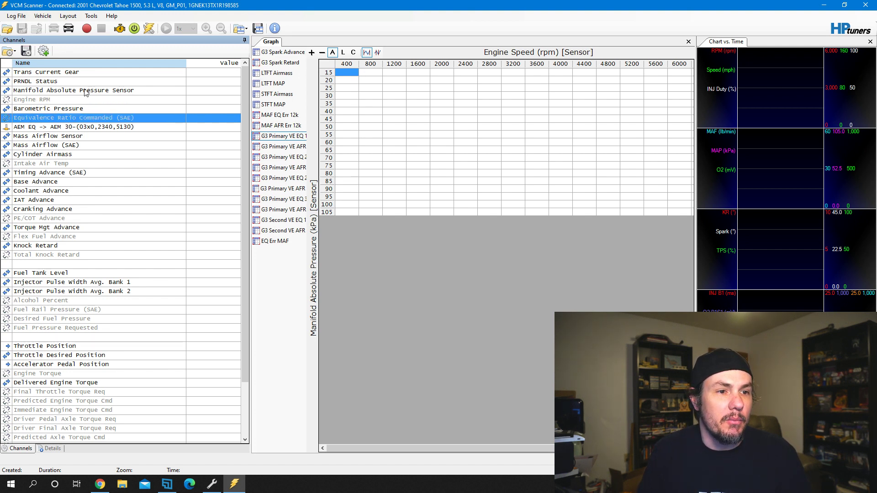
key(Delete)
key(Down)
key(Down)
key(Down)
key(Down)
key(Delete)
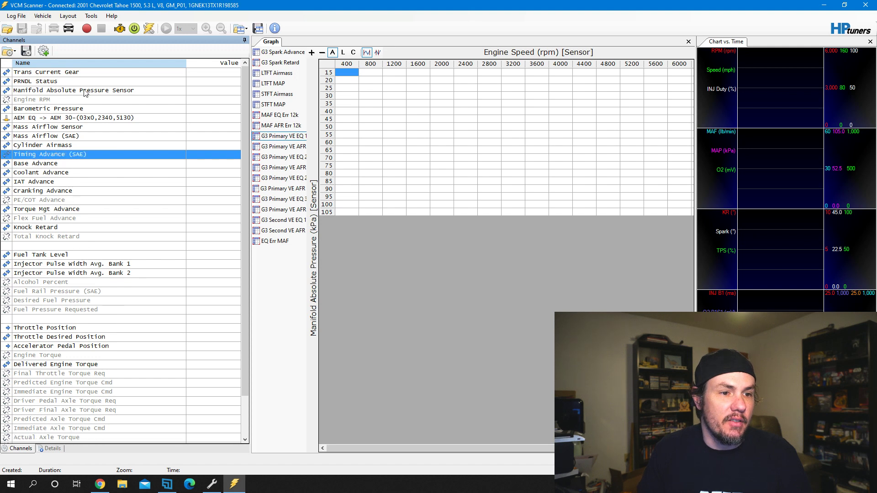
Step: Delete the unsupported PE/COT Advance, Flex Fuel Advance and Total Knock Retard channels
key(Down)
key(Down)
key(Down)
key(Down)
key(Down)
key(Delete)
key(Down)
key(Delete)
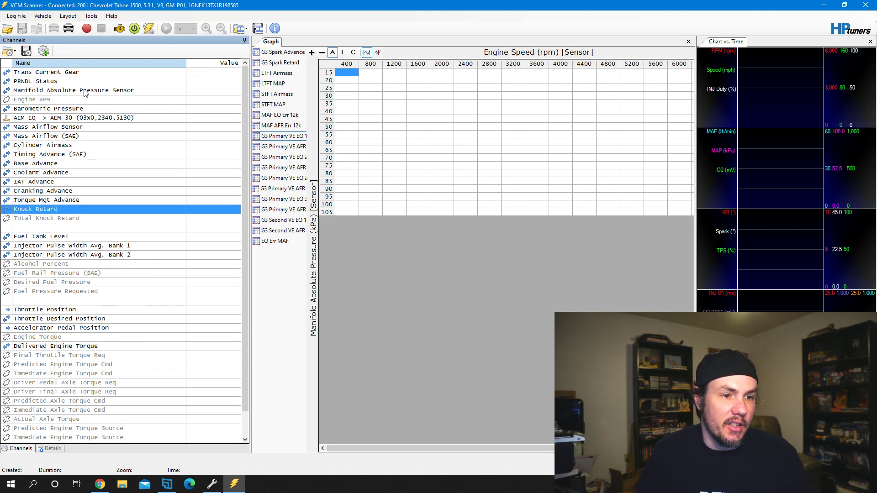
key(Down)
key(Delete)
Step: Delete the unsupported Alcohol Percent, Fuel Rail Pressure (SAE), Desired Fuel Pressure and Fuel Pressure Requested channels
key(Down)
key(Down)
key(Down)
key(Down)
key(Delete)
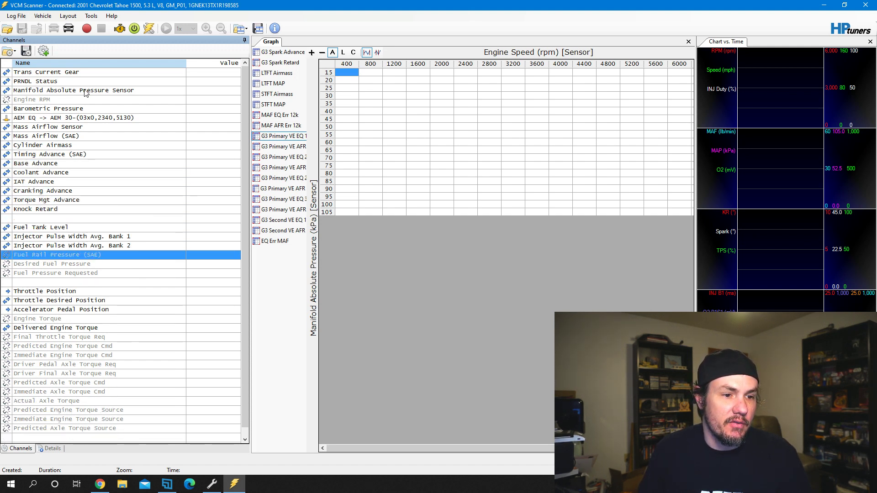
key(Delete)
key(Delete)
key(Delete)
Step: Delete Engine Torque and all unsupported torque channels from Final Throttle Torque Req through Predicted Axle Torque Source, keeping Delivered Engine Torque
key(Down)
key(Down)
key(Down)
key(Down)
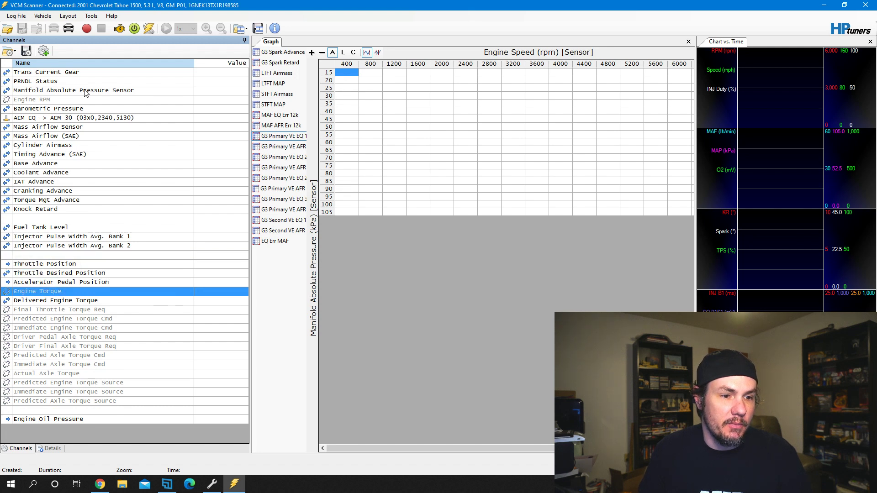
key(Delete)
key(Down)
key(Delete)
key(Delete)
key(Delete)
key(Delete)
key(Delete)
key(Delete)
key(Delete)
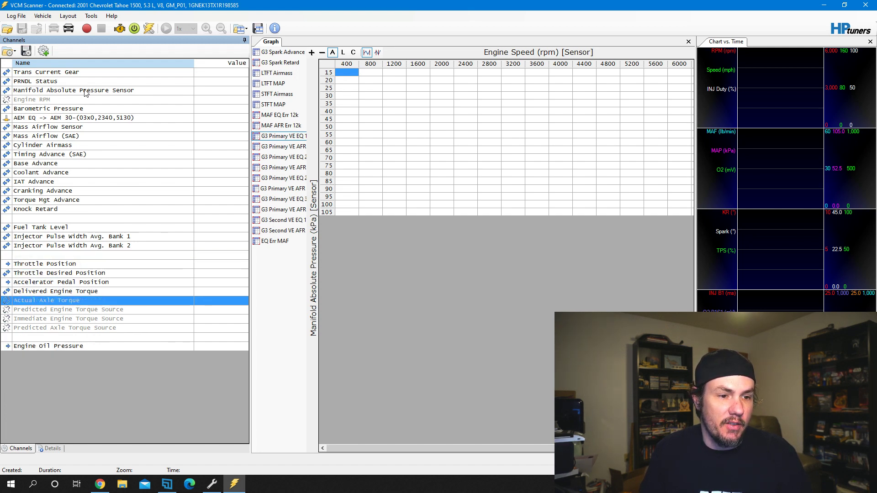
key(Delete)
key(Delete)
key(Delete)
key(Delete)
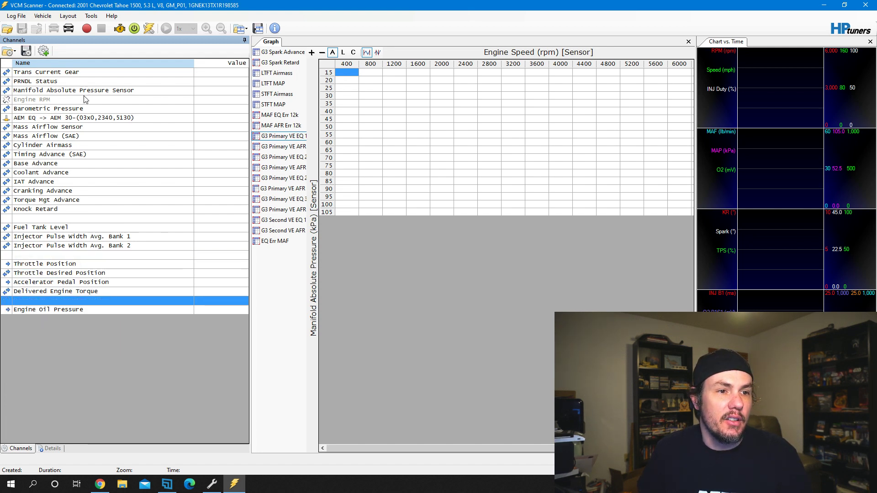
Step: Run a brief scan to check the live channel values, then disconnect from the vehicle
click(88, 28)
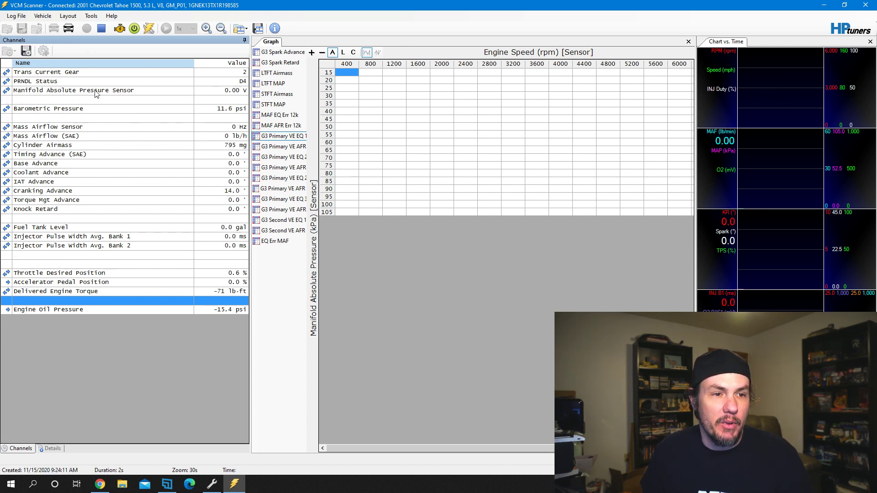
click(207, 145)
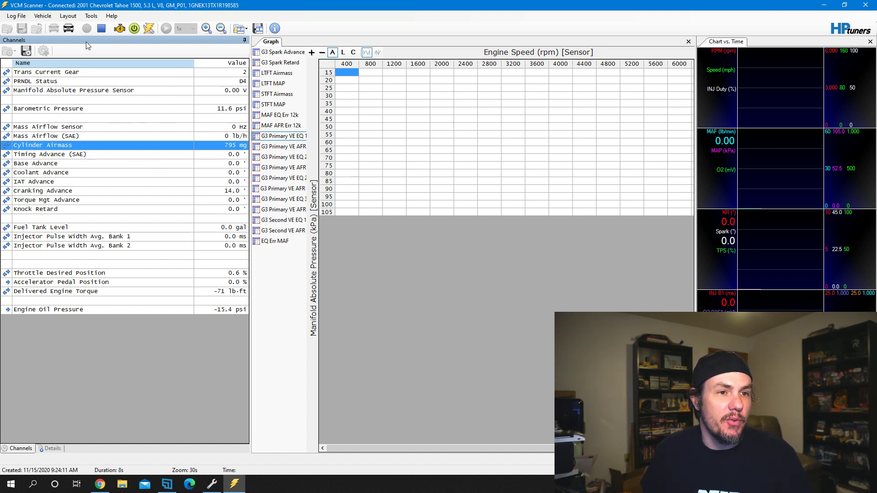
click(70, 28)
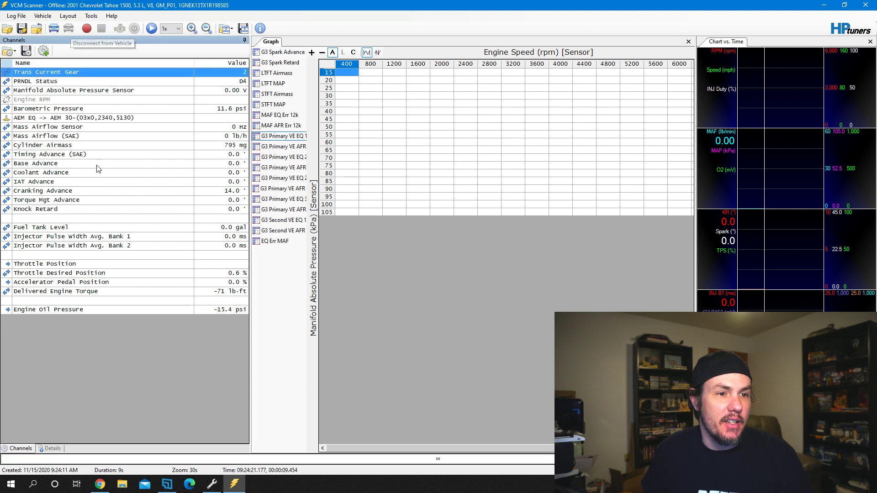
Step: Open the Channel Selector from the AEM EQ channel and examine the MPVI2 Pro Link and MPVI Pro external inputs
click(77, 120)
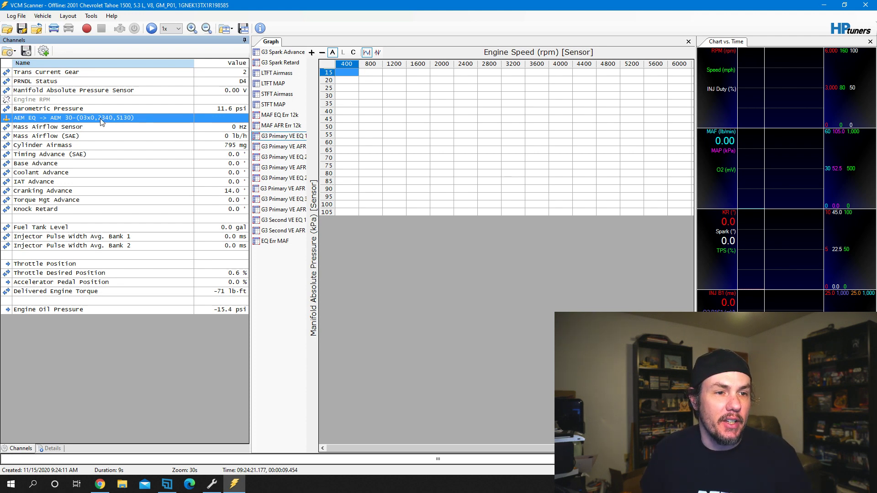
right_click(93, 117)
click(120, 122)
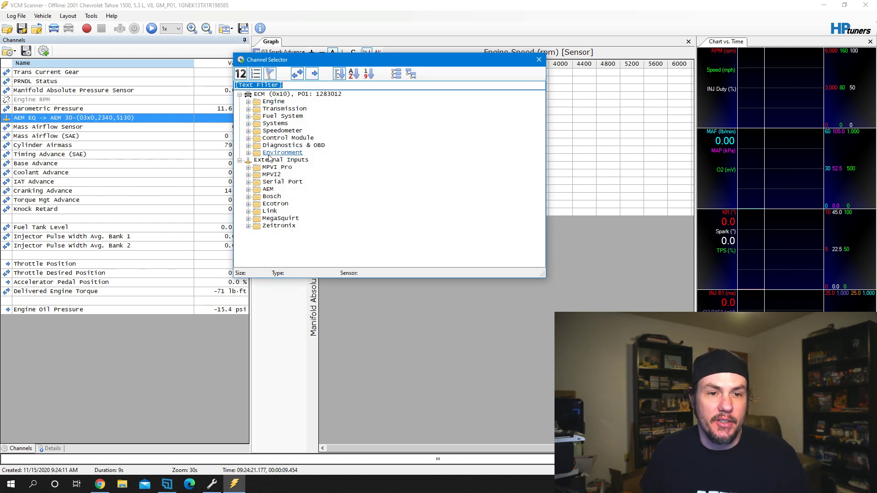
click(249, 176)
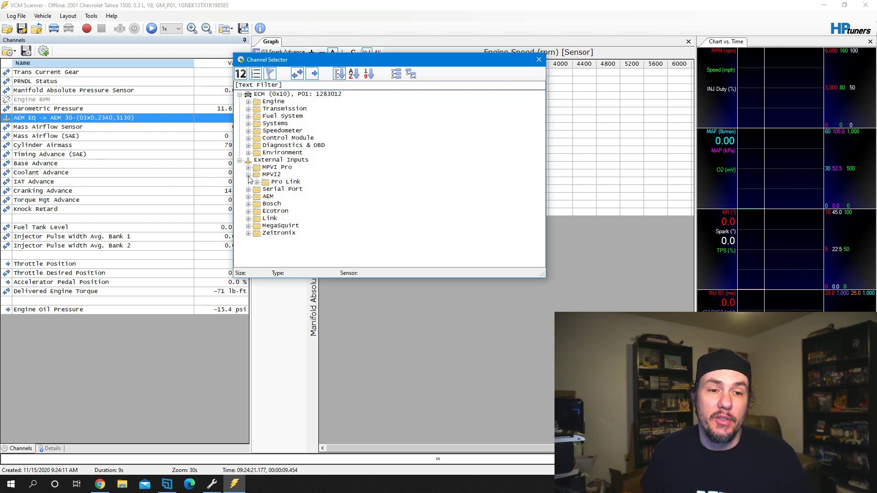
click(257, 181)
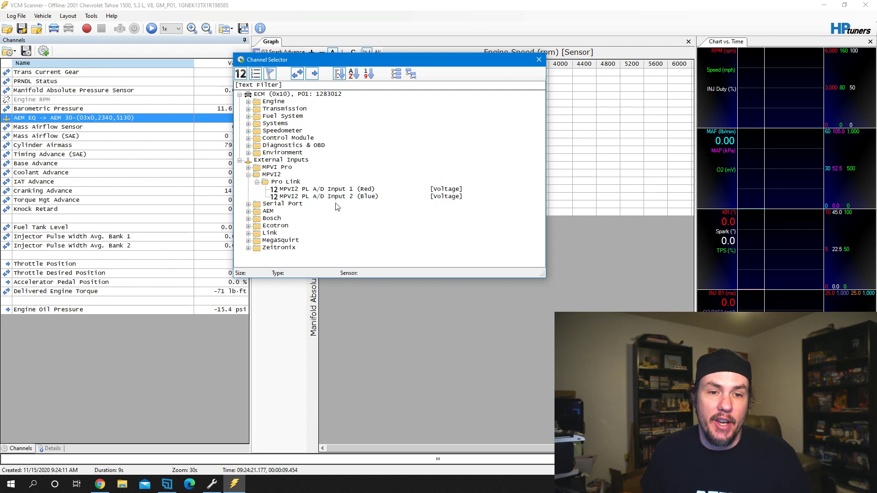
click(248, 167)
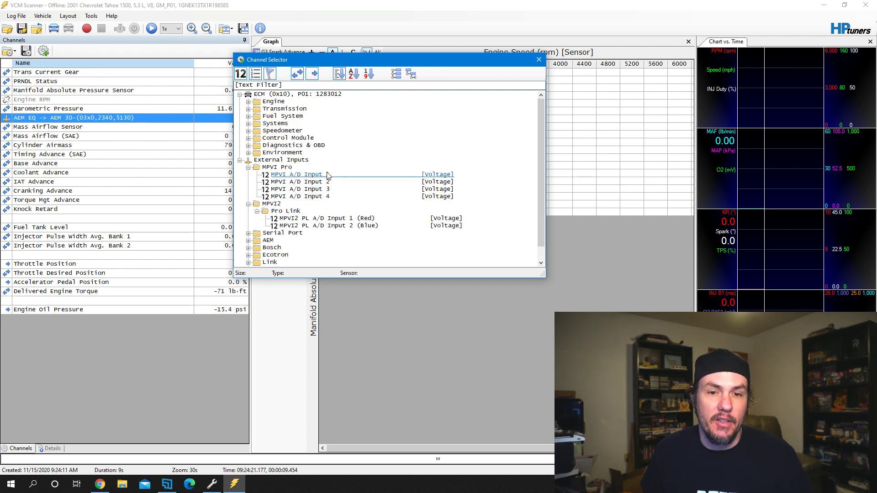
Step: Add the AEM - AFR channel from the serial port external inputs to the channel list
scroll(274, 200, down, 1)
click(248, 219)
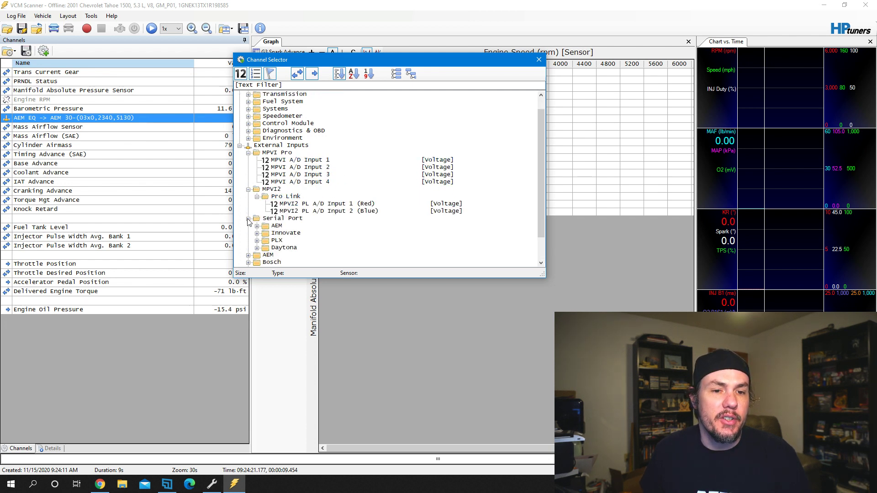
click(257, 225)
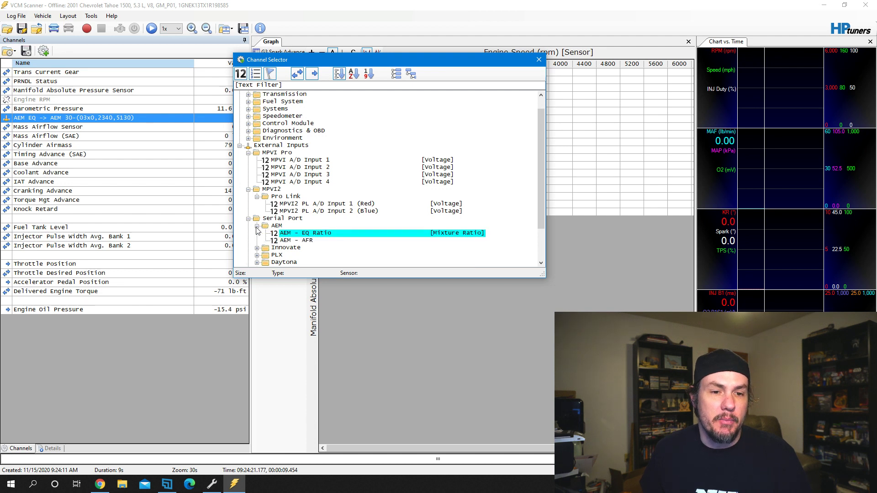
double_click(308, 241)
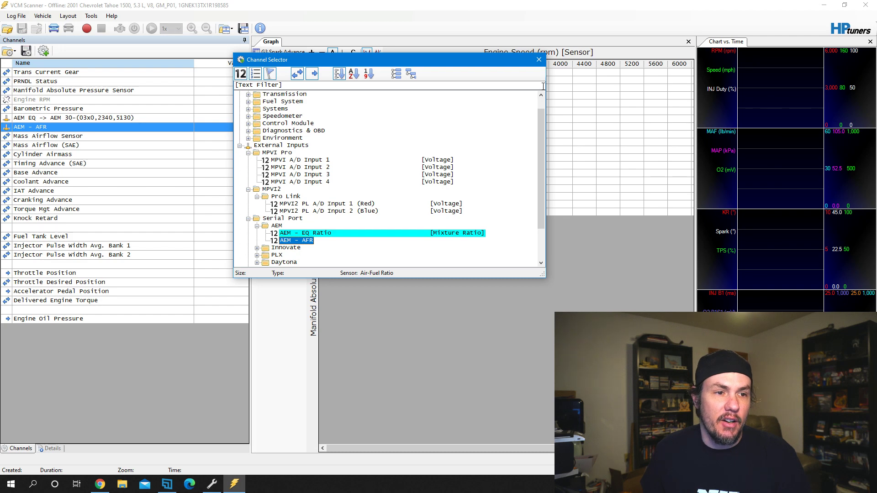
Step: Add the Air-Fuel Ratio Commanded and Equivalence Ratio Commanded channels below AEM - AFR in the channel list
click(539, 59)
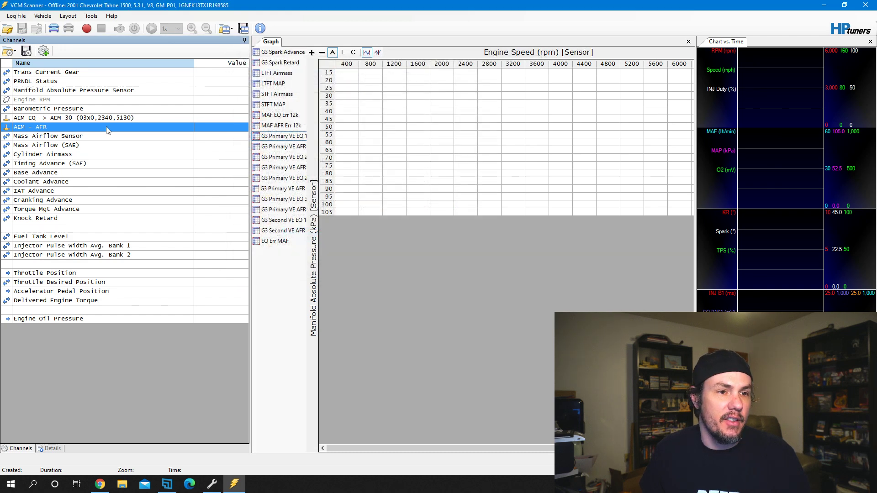
right_click(58, 132)
click(75, 133)
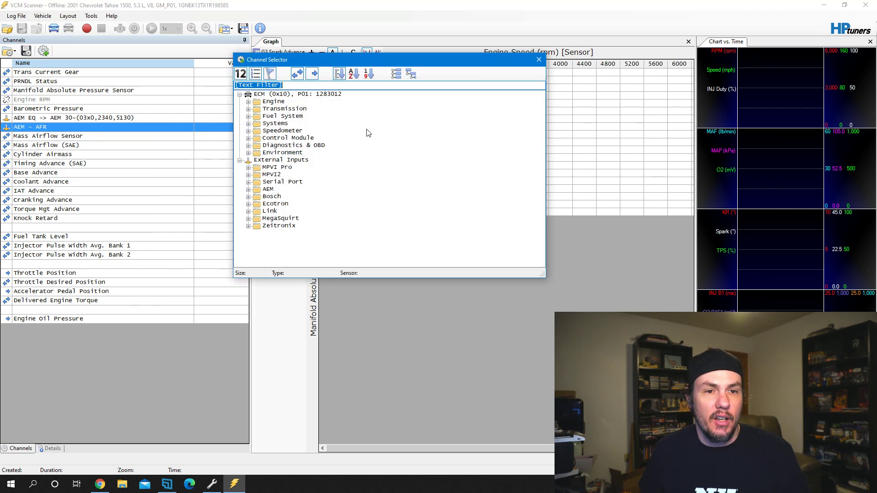
text(comm)
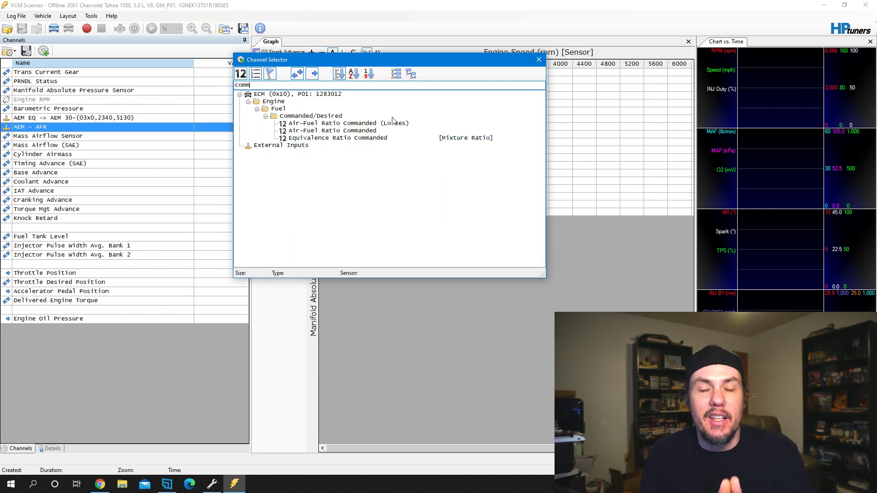
double_click(342, 131)
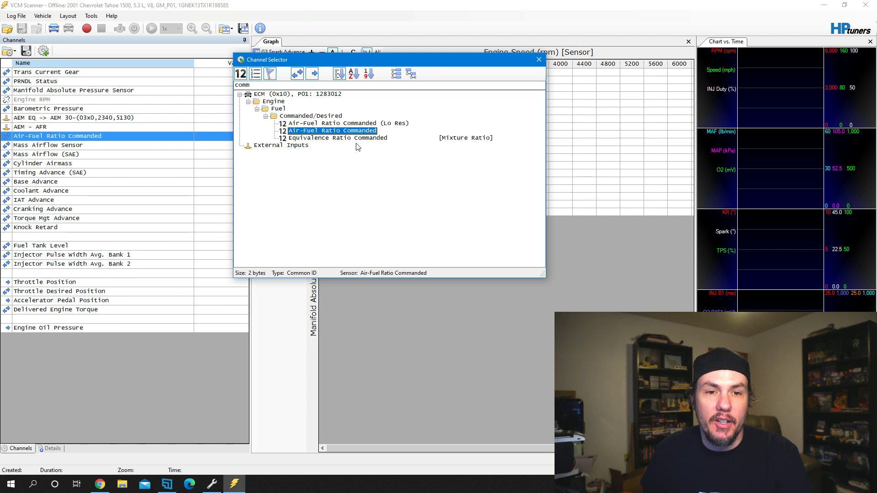
double_click(358, 138)
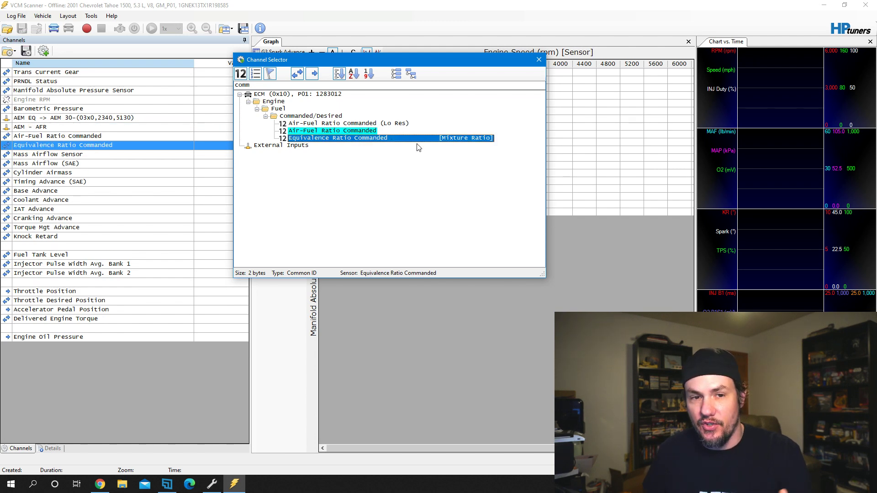
click(539, 60)
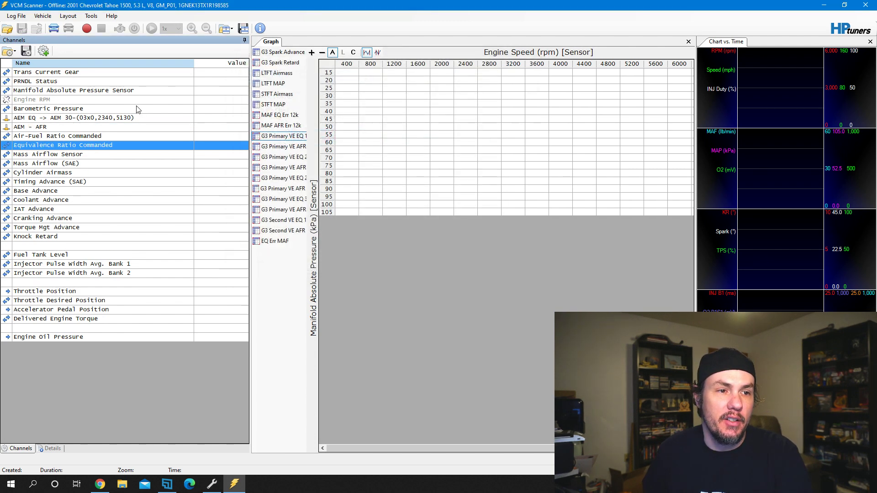
Step: Add the Engine RPM (SAE) channel below the unsupported Engine RPM channel
click(46, 99)
right_click(47, 99)
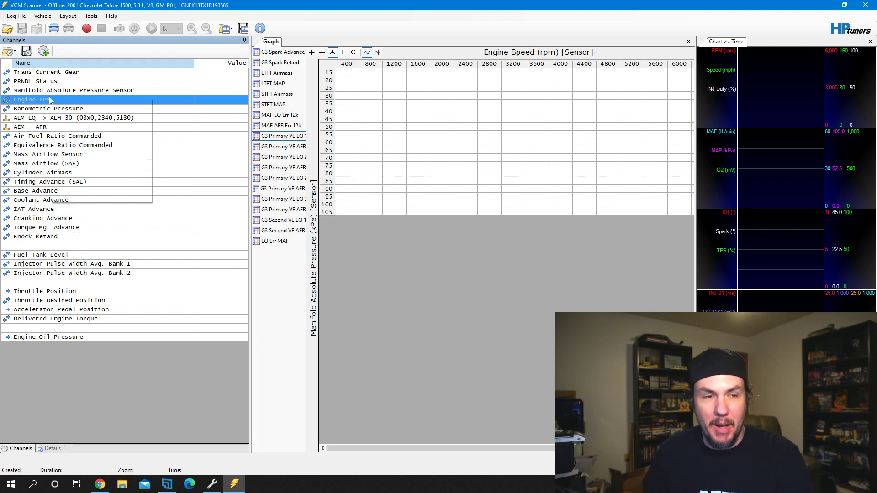
click(106, 102)
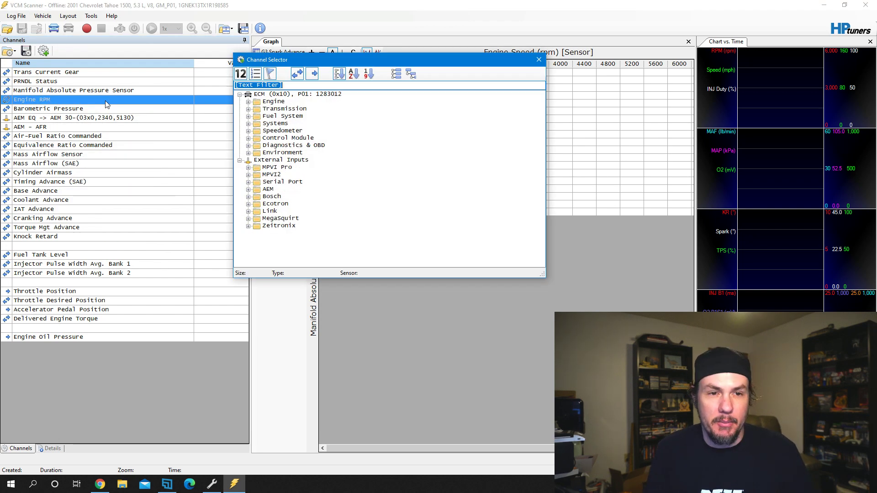
text(rpm)
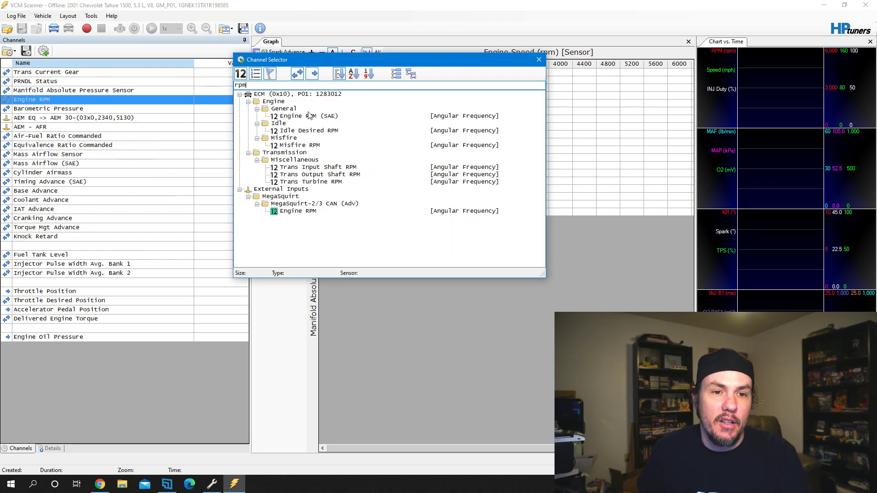
double_click(308, 116)
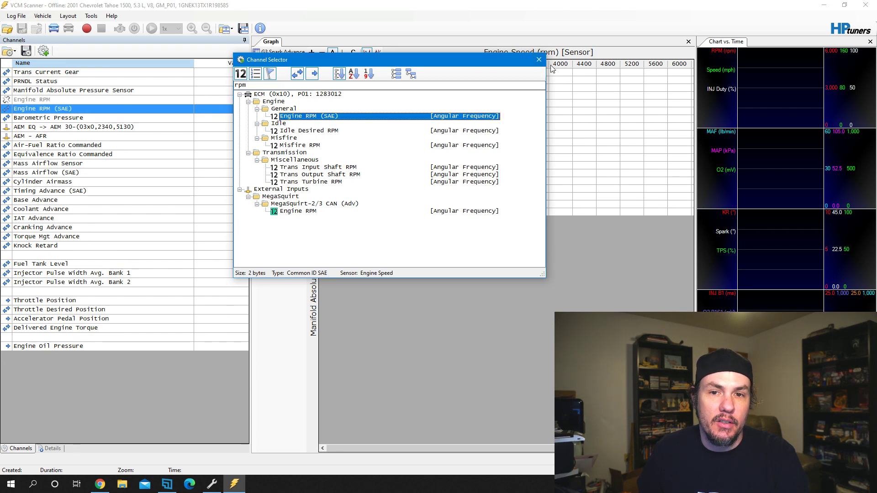
click(539, 60)
Step: Delete the unsupported Engine RPM channel and start a scan with the updated channel list
click(47, 100)
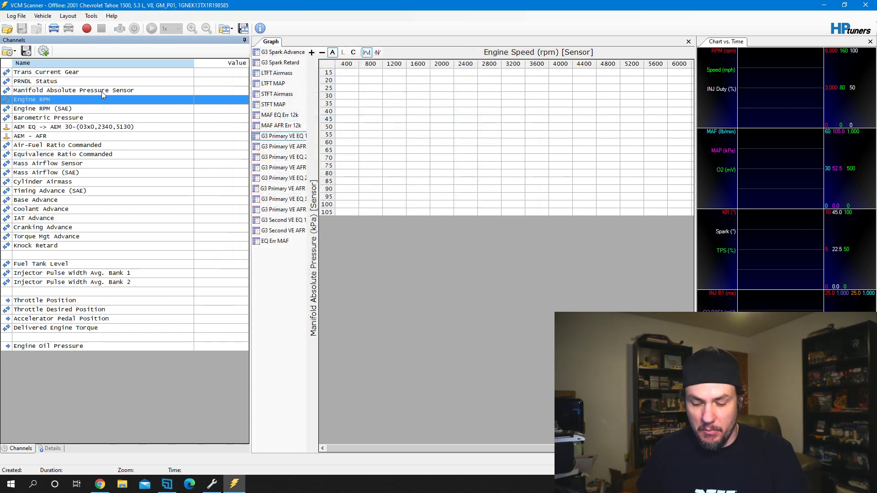
key(Delete)
click(86, 29)
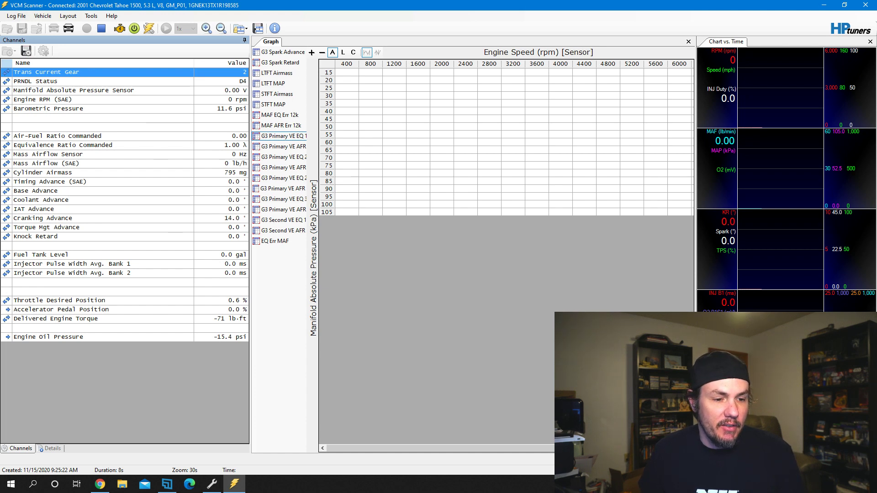
Step: Open Windows Device Manager, examine the device categories and the Bluetooth devices, and close it
click(31, 483)
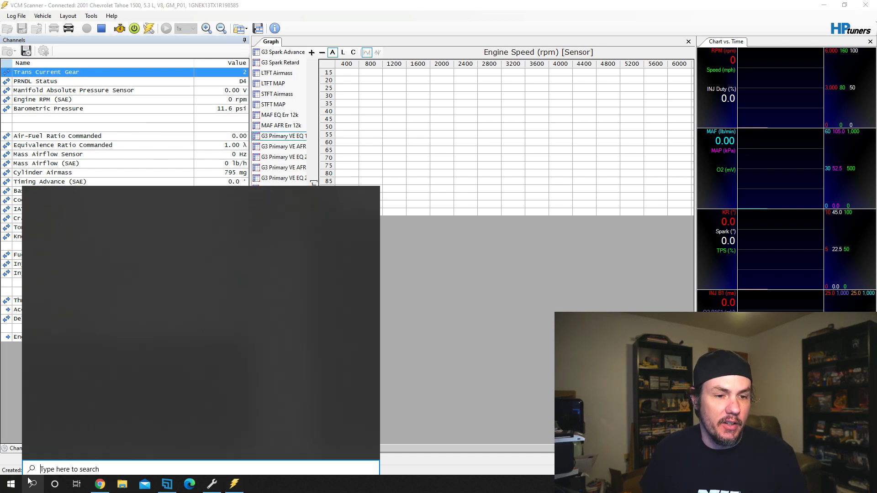
text(dev)
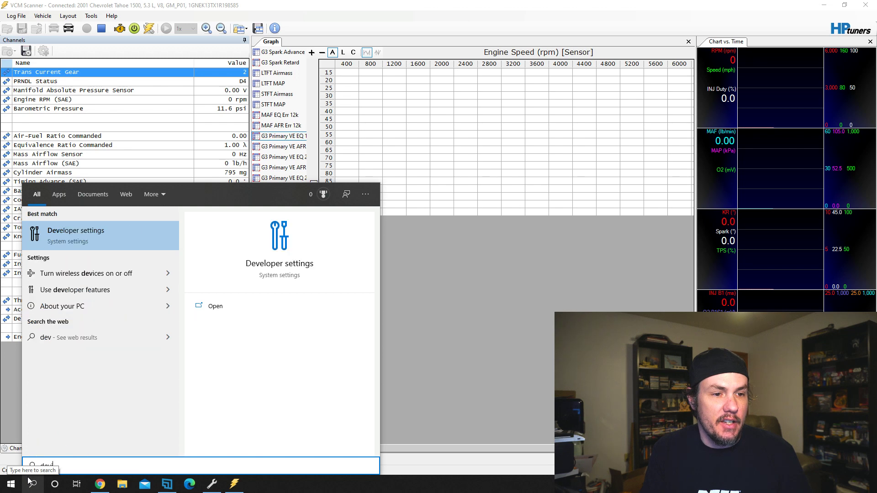
text(ice manager)
key(Return)
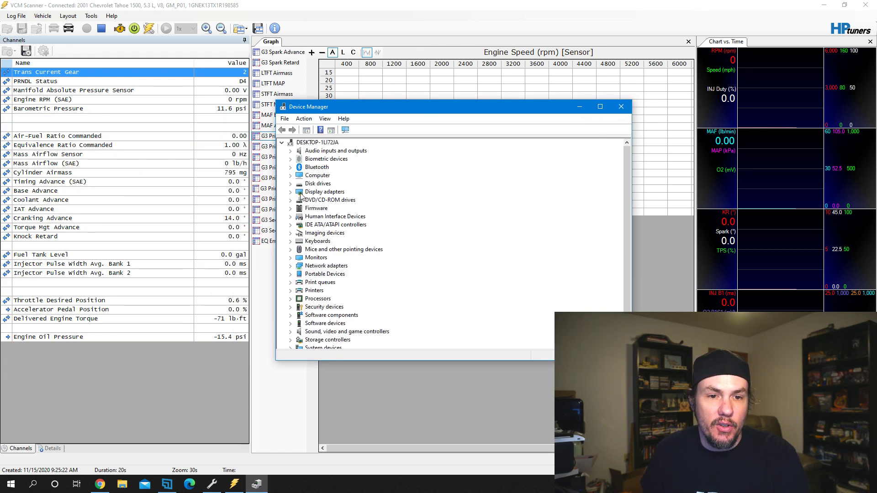
scroll(327, 244, down, 1)
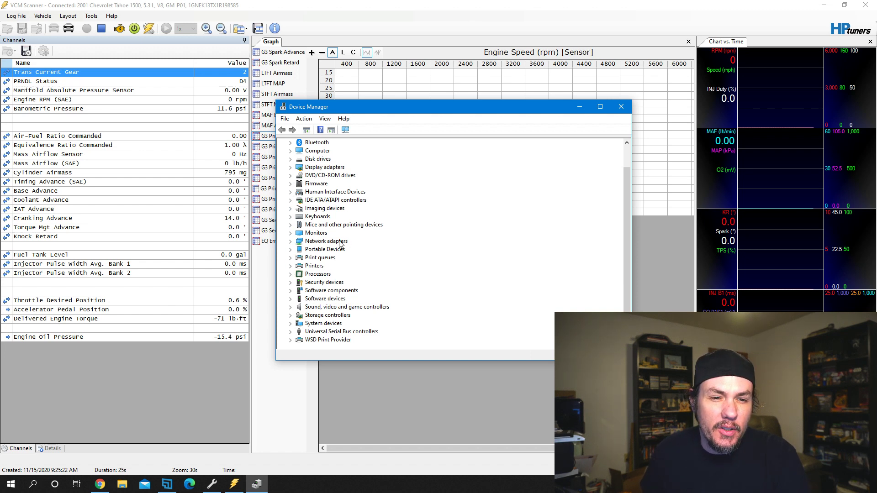
scroll(340, 224, up, 1)
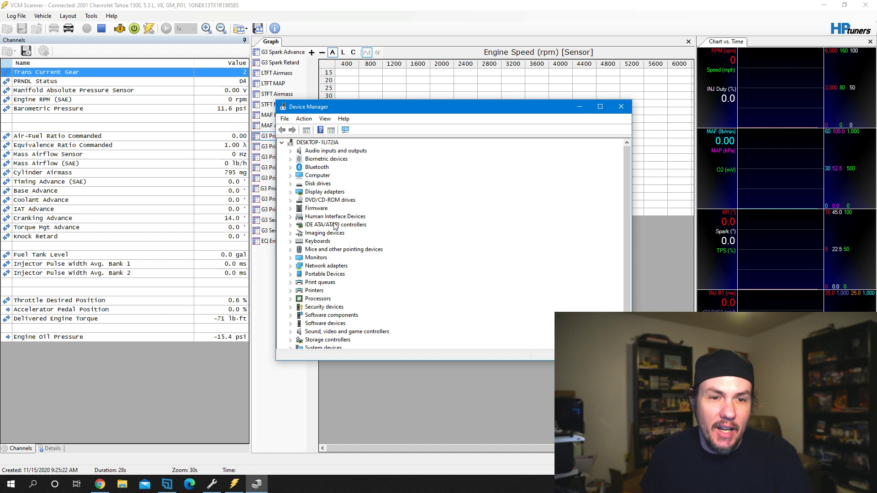
click(291, 168)
click(355, 176)
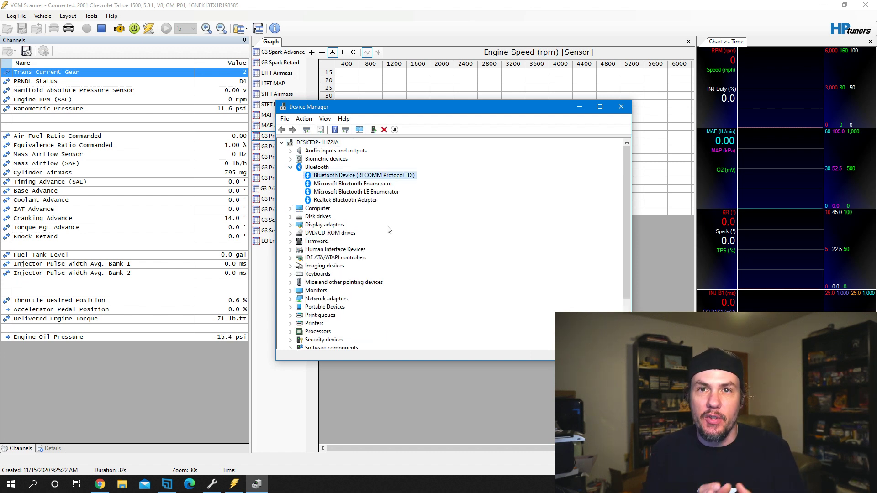
click(367, 183)
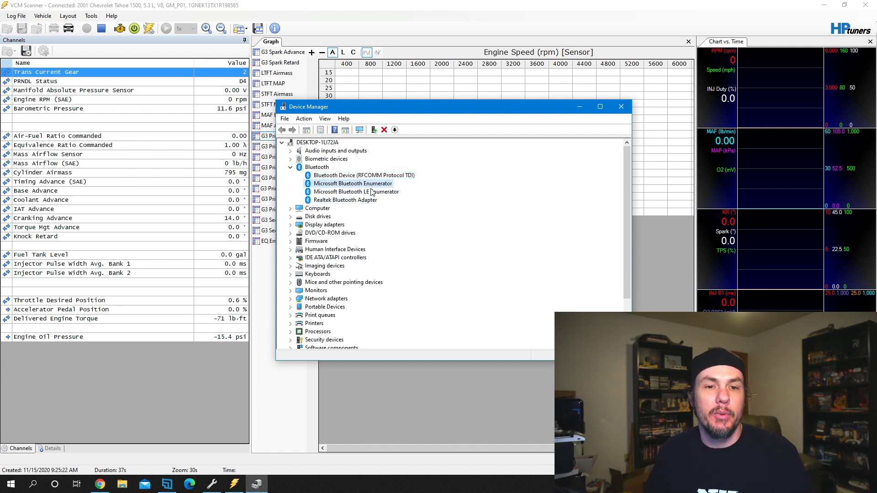
click(621, 112)
click(158, 130)
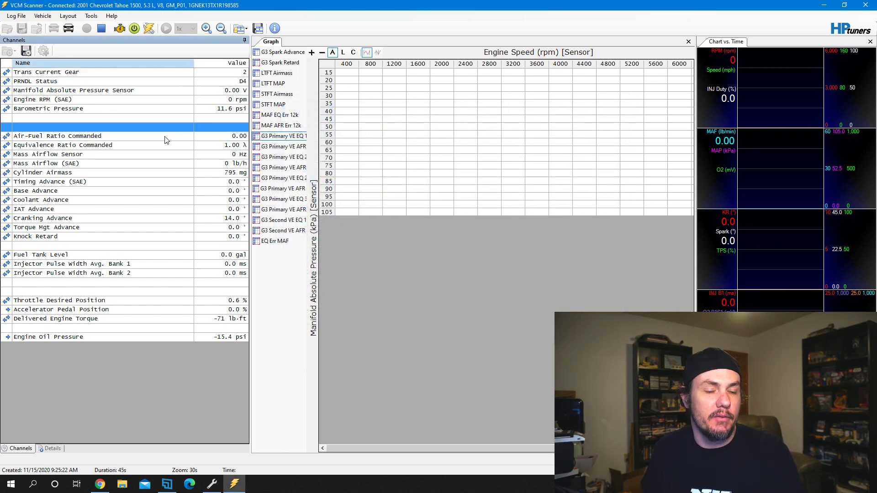
click(139, 190)
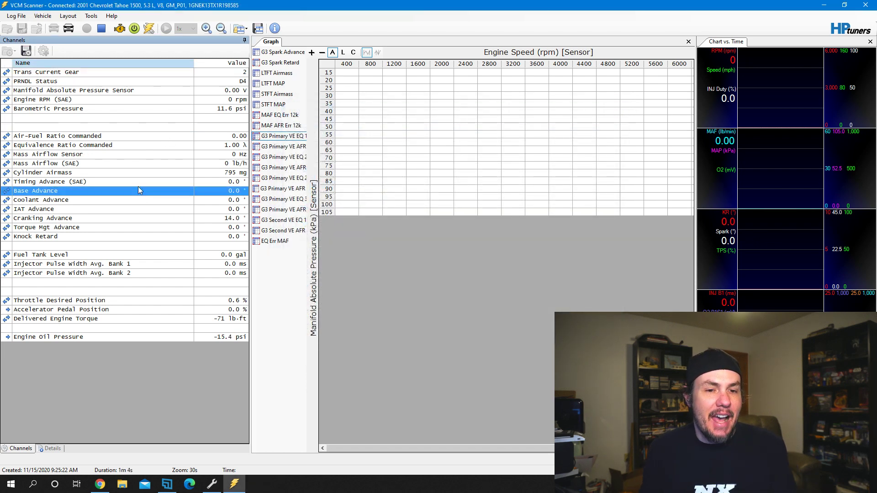